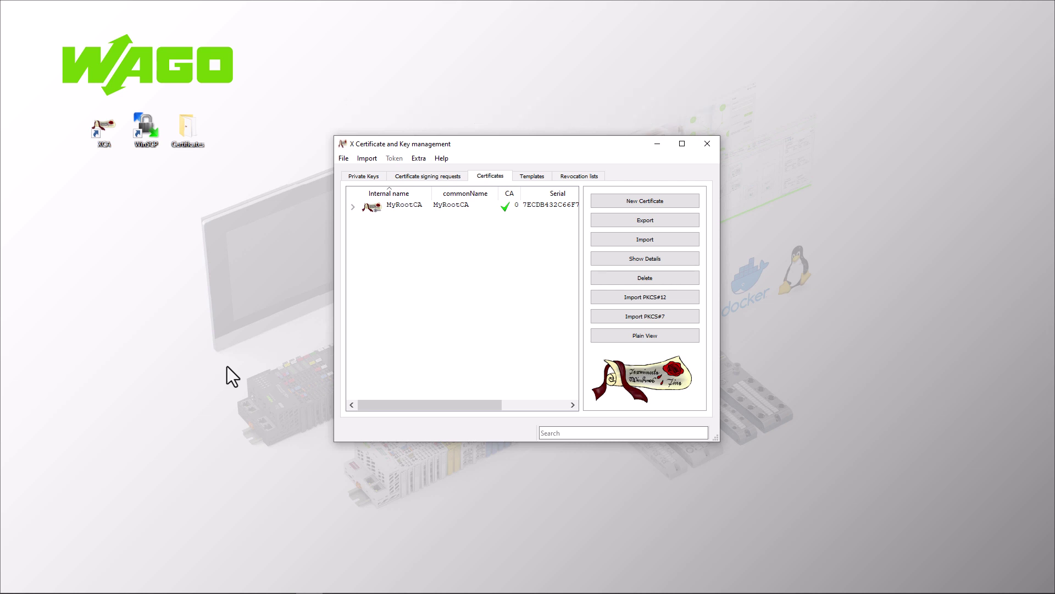
Expand MyRootCA in XCA and view the Extensions of the BC100 certificate
{"action": "left_click", "coordinate": [352, 207]}
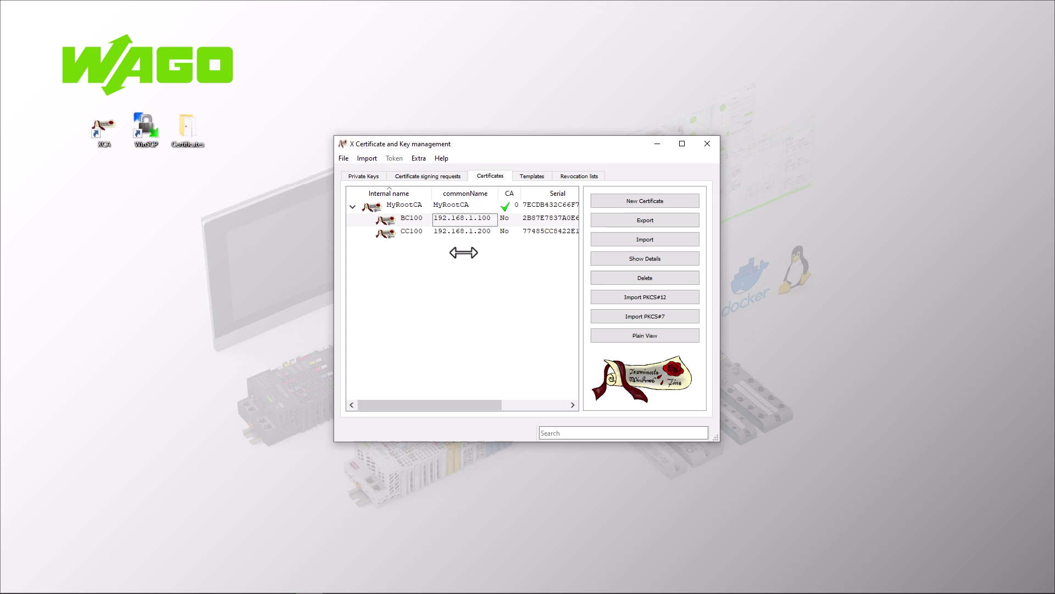
{"action": "double_click", "coordinate": [445, 218]}
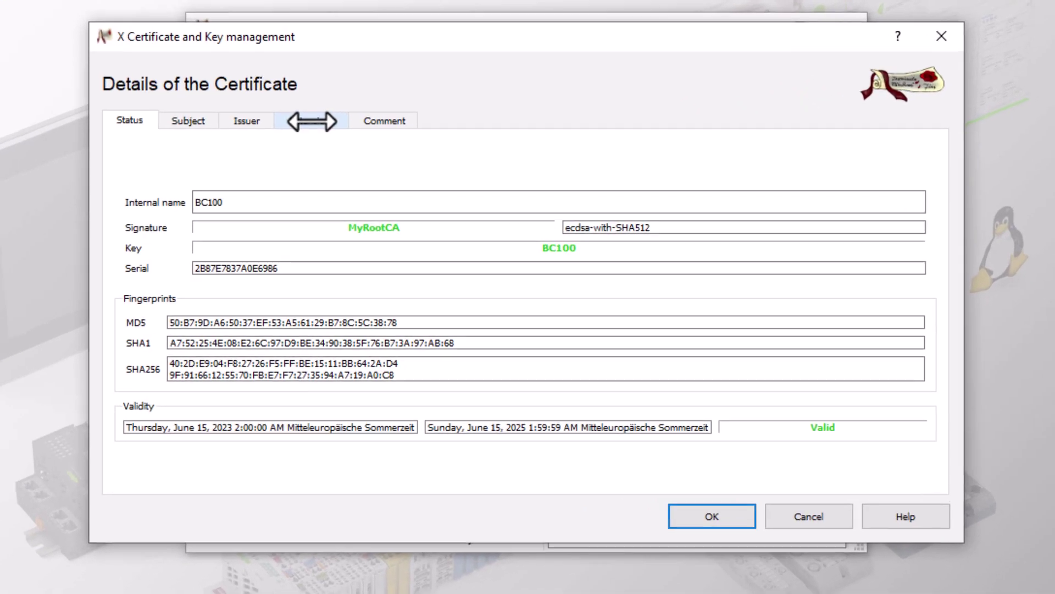
{"action": "left_click", "coordinate": [405, 197]}
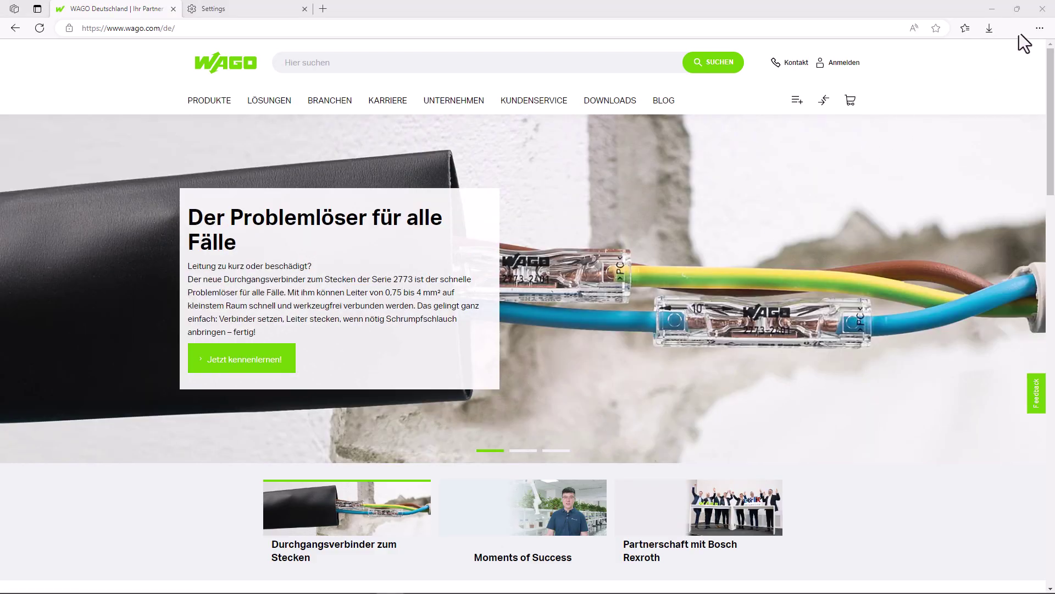
Search Edge settings for 'Certifi' and open Manage certificates on Trusted Root Certification Authorities
{"action": "left_click", "coordinate": [1038, 28]}
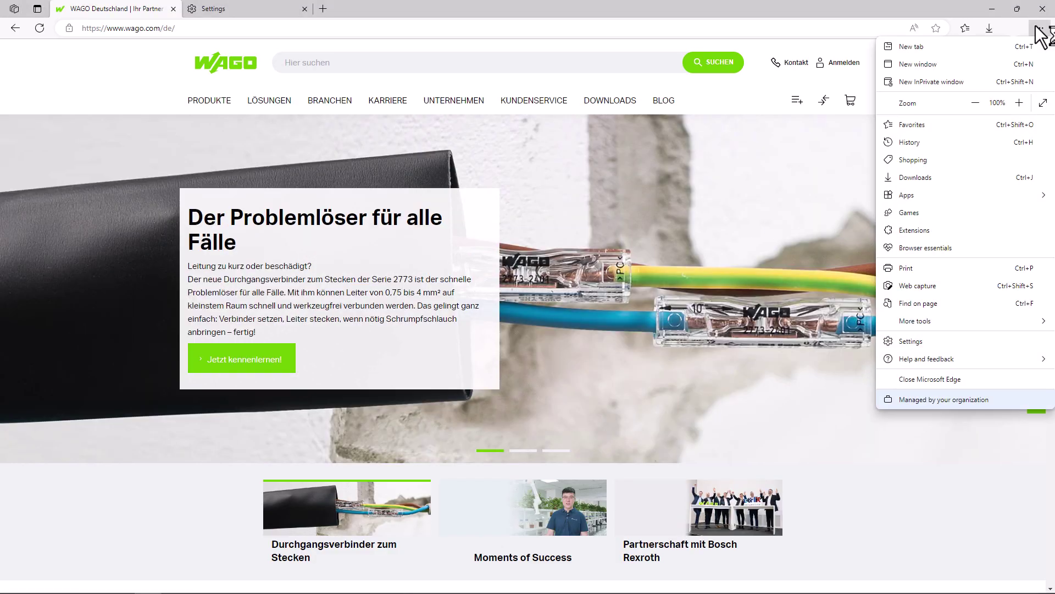
{"action": "left_click", "coordinate": [995, 343]}
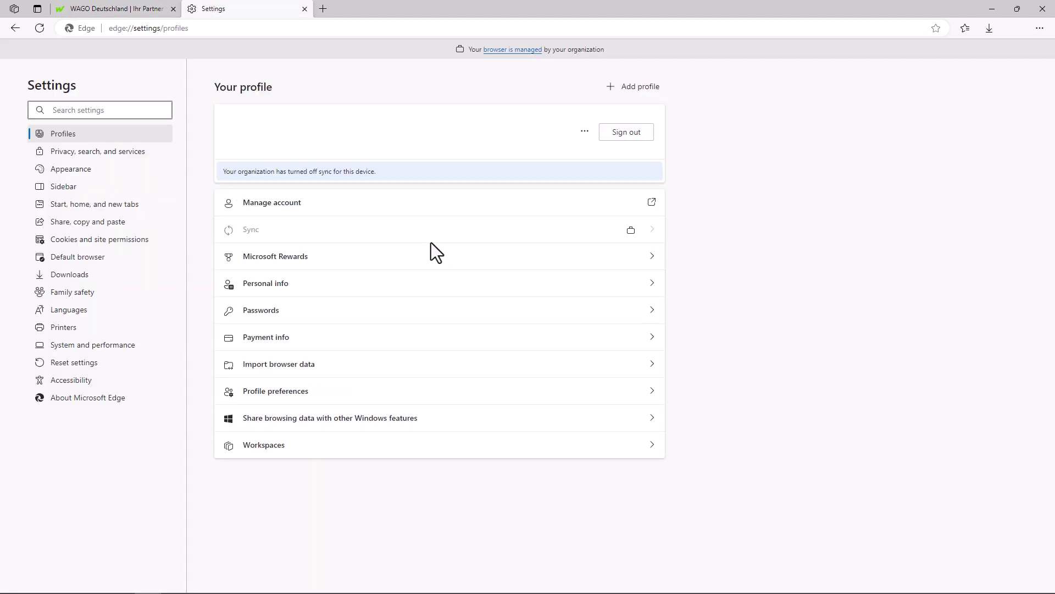
{"action": "left_click", "coordinate": [78, 108]}
{"action": "type", "text": "Certifi"}
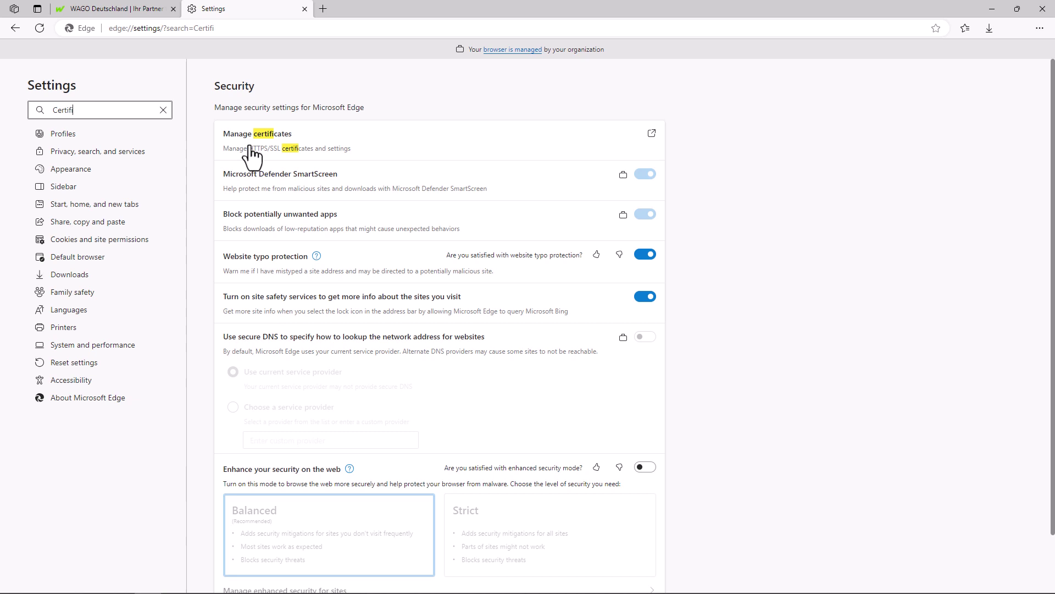
{"action": "left_click", "coordinate": [253, 158]}
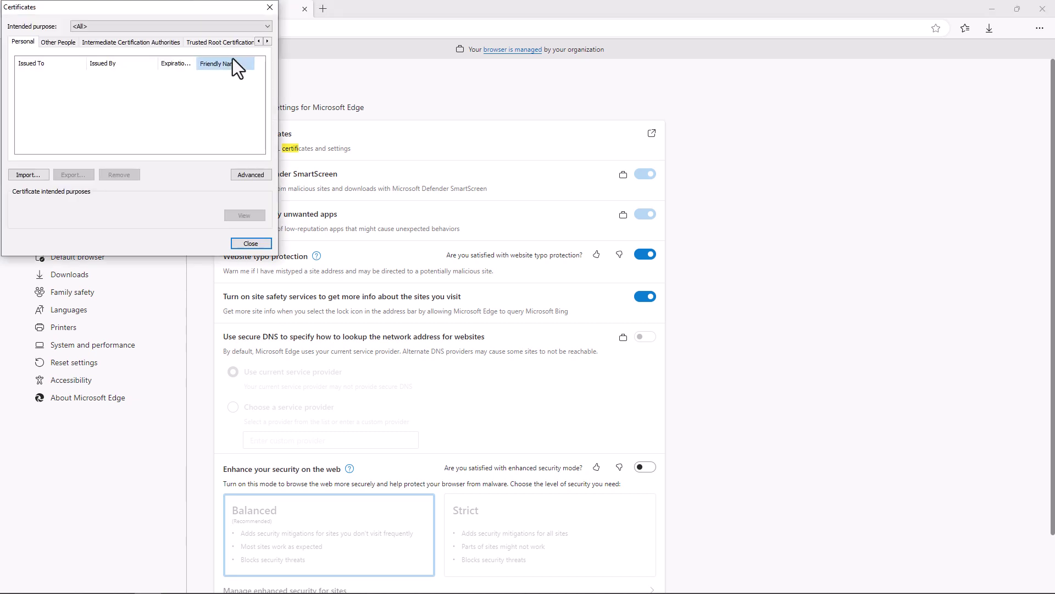
{"action": "left_click", "coordinate": [229, 41]}
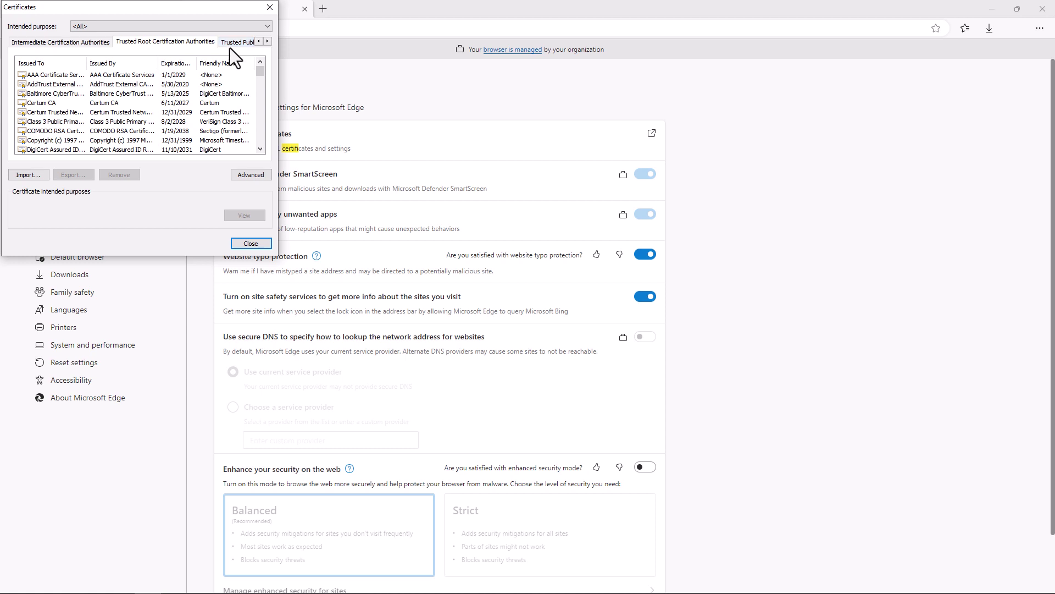
Import Desktop\Certificates\MyRootCA.crt into Trusted Root Certification Authorities, then close the certificate manager
{"action": "left_click", "coordinate": [28, 175]}
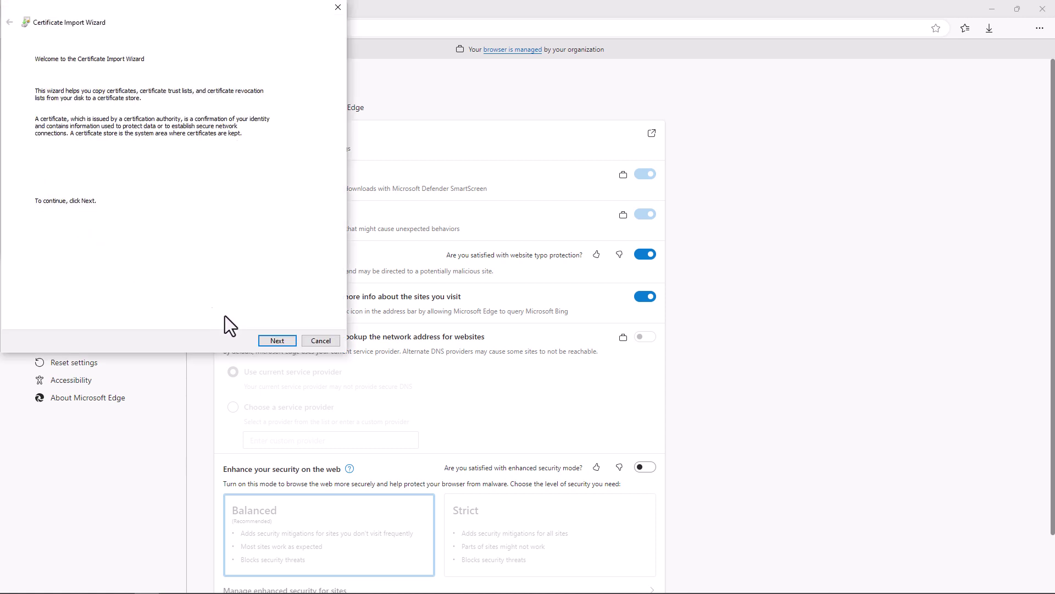
{"action": "left_click", "coordinate": [277, 340]}
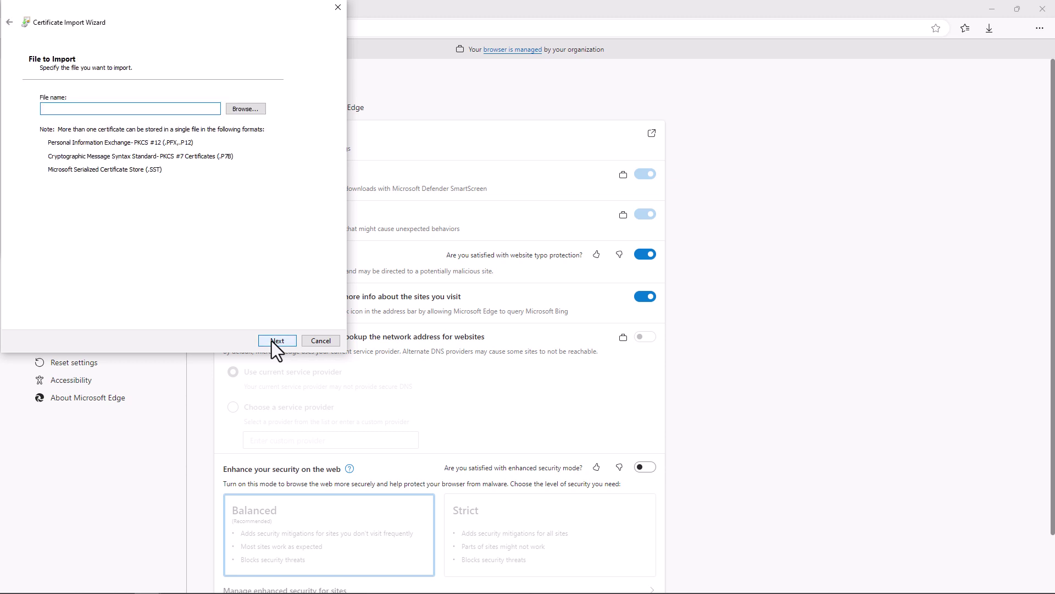
{"action": "left_click", "coordinate": [246, 110]}
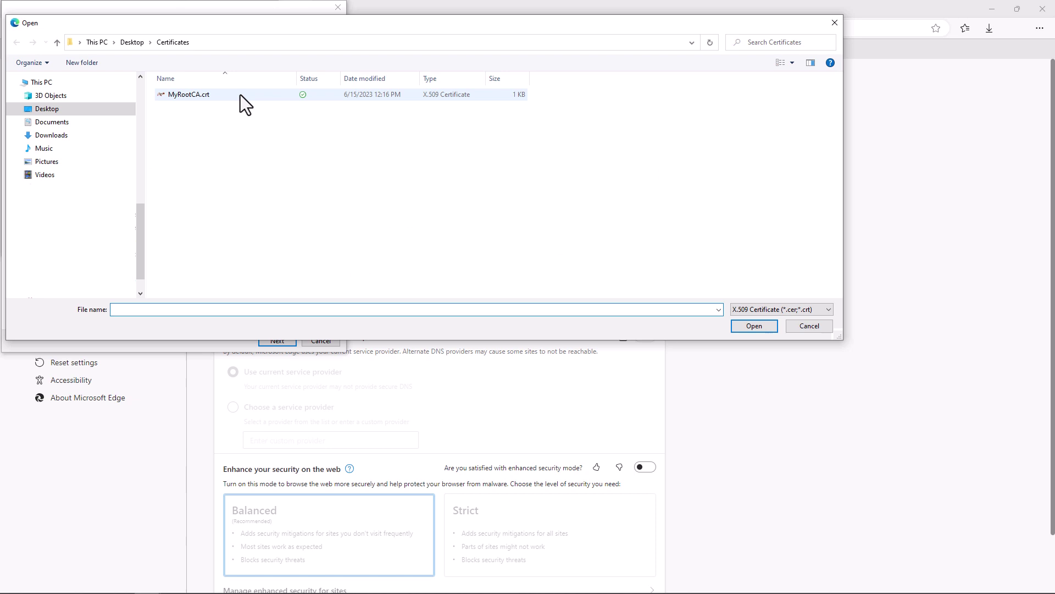
{"action": "left_click", "coordinate": [239, 94]}
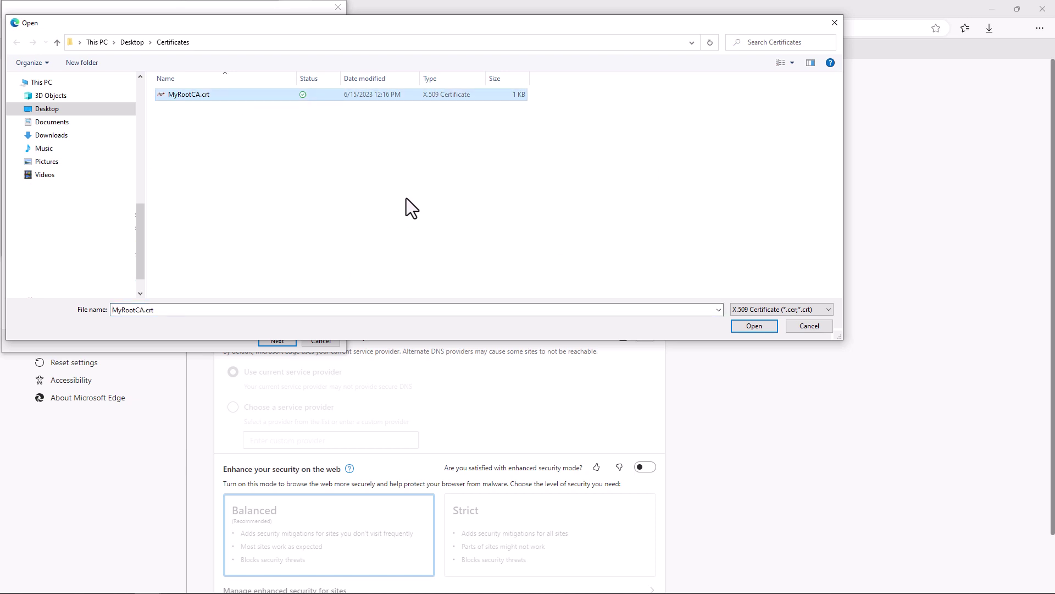
{"action": "left_click", "coordinate": [754, 326]}
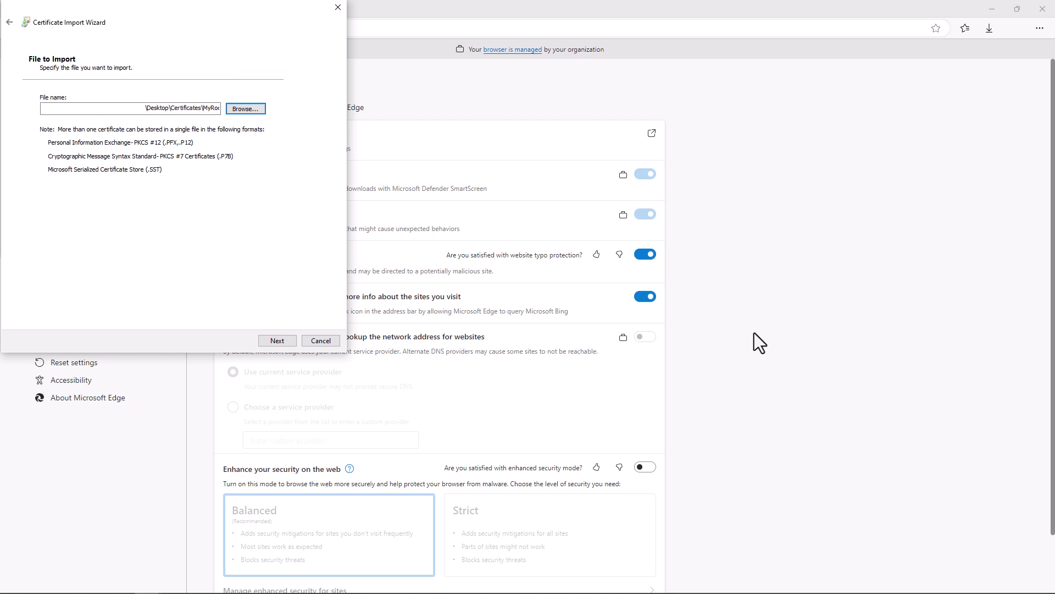
{"action": "left_click", "coordinate": [272, 340]}
{"action": "left_click", "coordinate": [272, 340]}
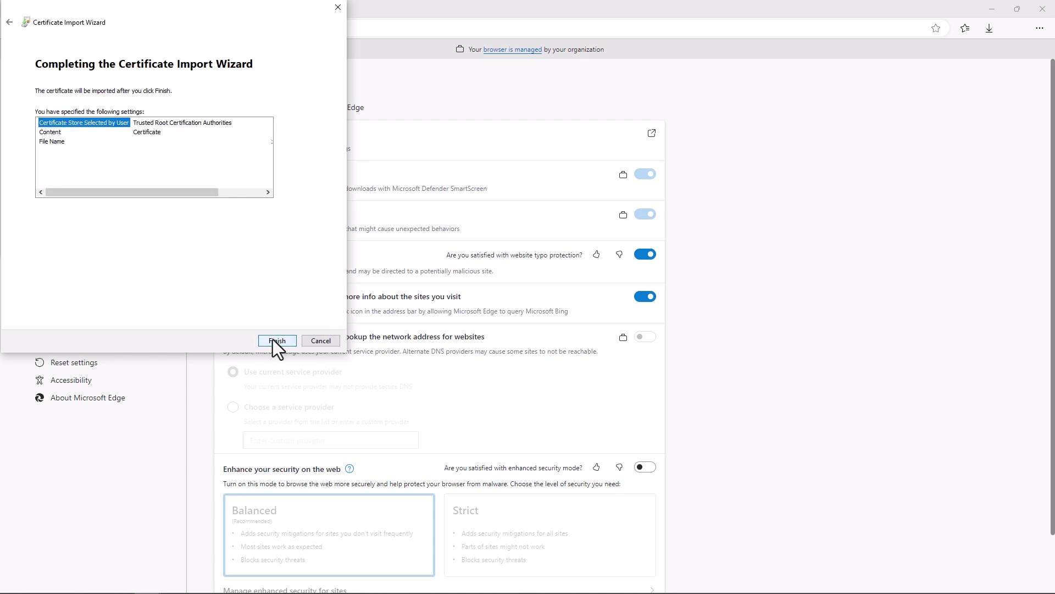
{"action": "left_click", "coordinate": [273, 339]}
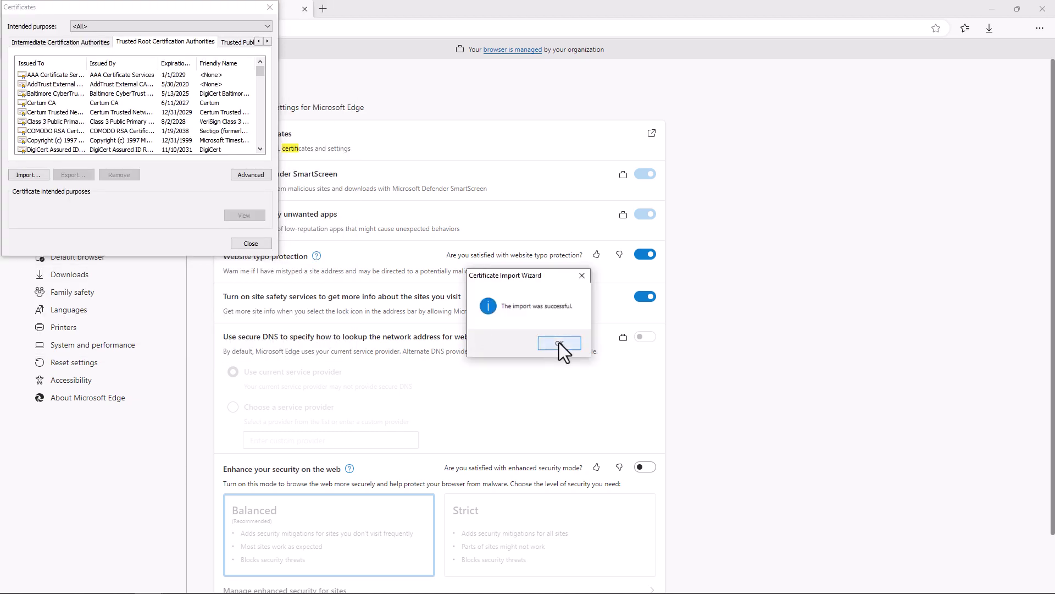
{"action": "left_click", "coordinate": [559, 343]}
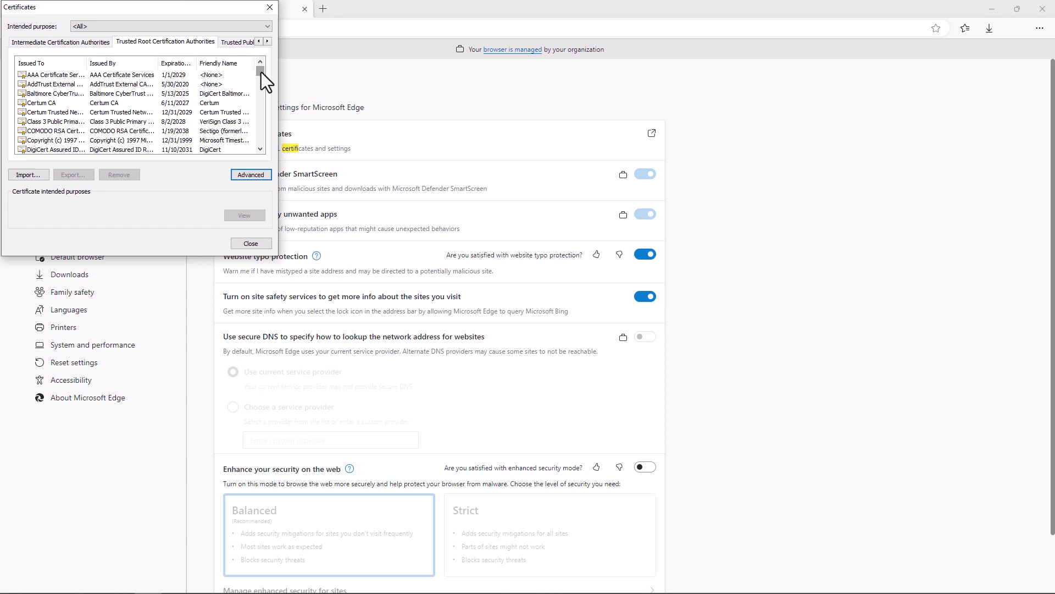
{"action": "left_click_drag", "start_coordinate": [261, 72], "coordinate": [265, 116]}
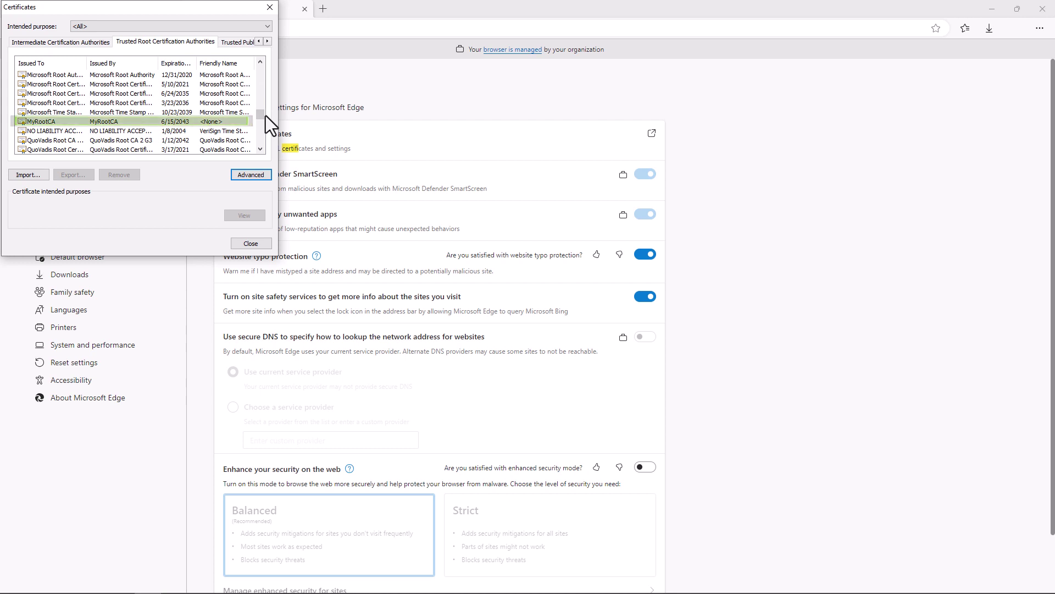
{"action": "left_click", "coordinate": [256, 244]}
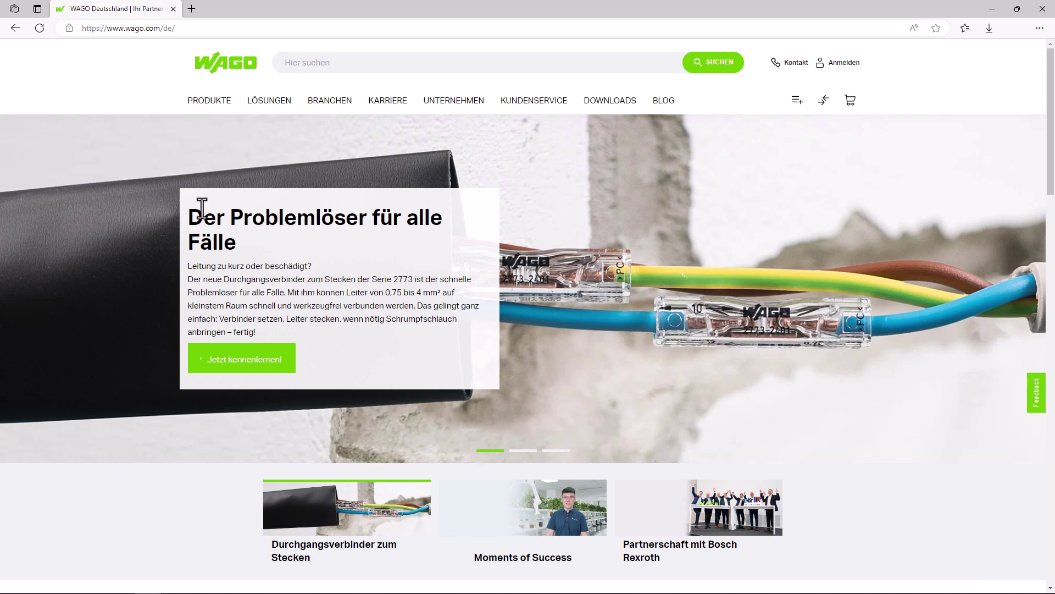
Browse to 192.168.1.200, which still reports NET::ERR_CERT_AUTHORITY_INVALID
{"action": "left_click", "coordinate": [117, 28]}
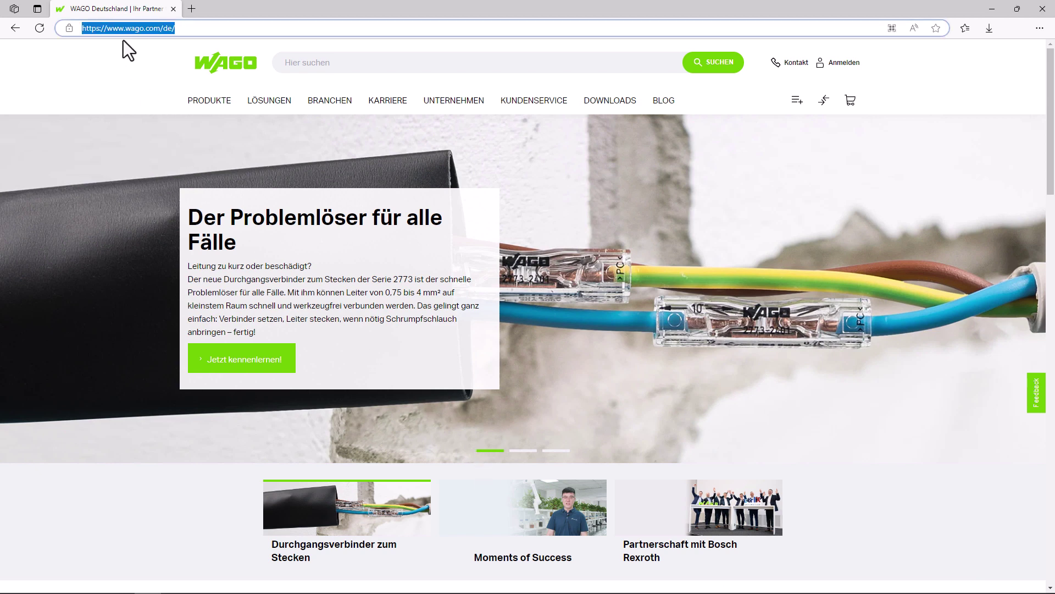
{"action": "type", "text": "192.168."}
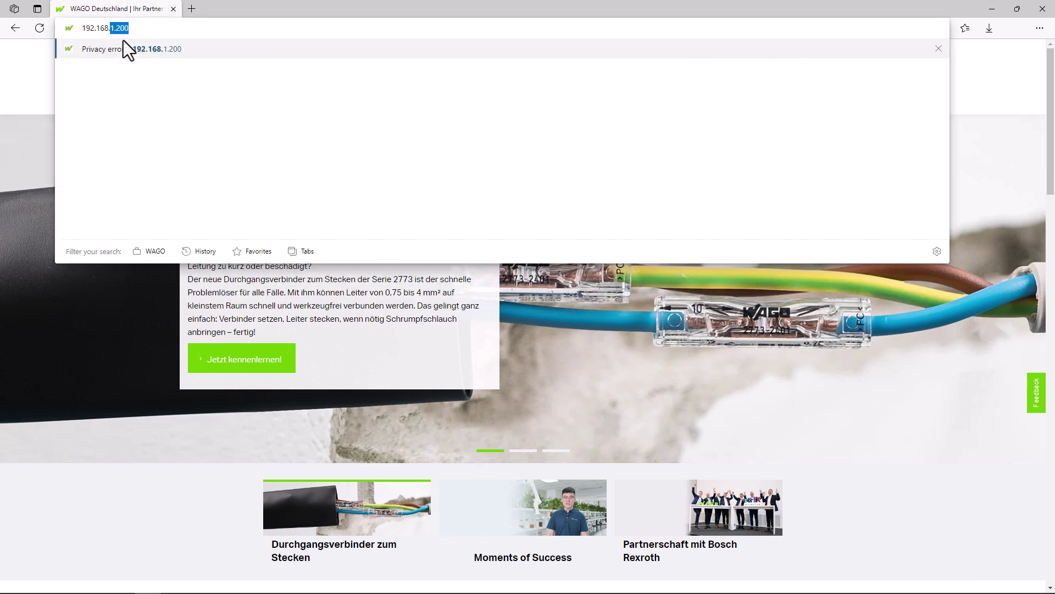
{"action": "type", "text": "1.200"}
{"action": "key", "text": "Return"}
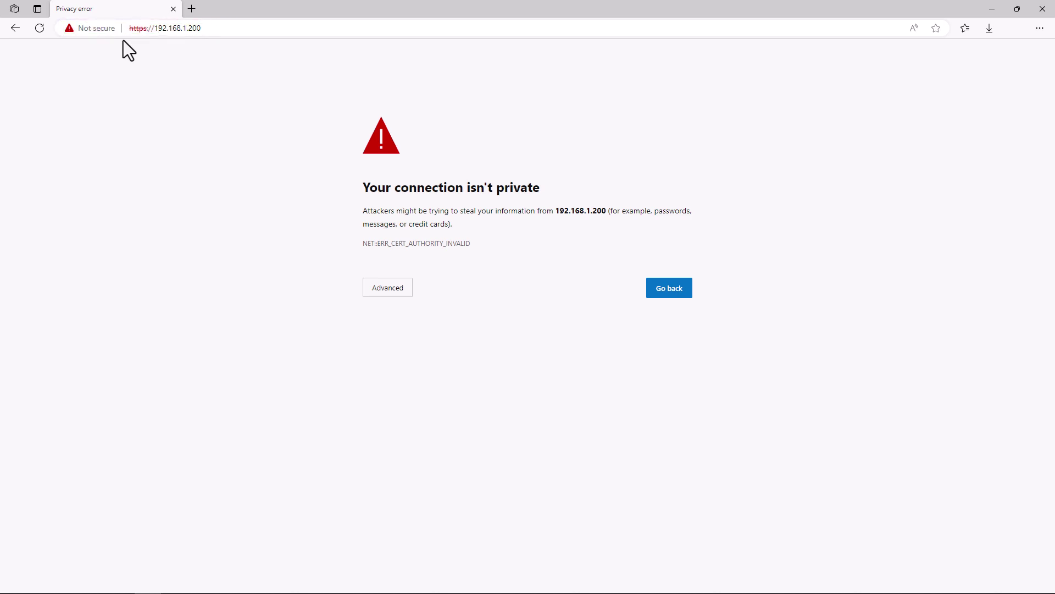
Close Edge and log in to 192.168.1.200 over SFTP in WinSCP as root
{"action": "left_click", "coordinate": [1042, 9]}
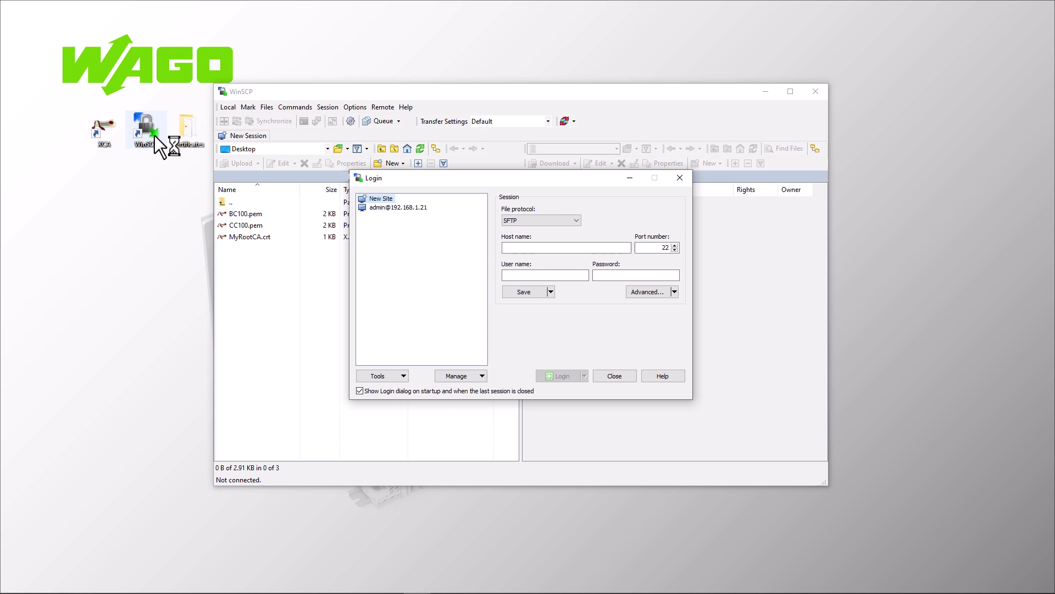
{"action": "left_click", "coordinate": [519, 247]}
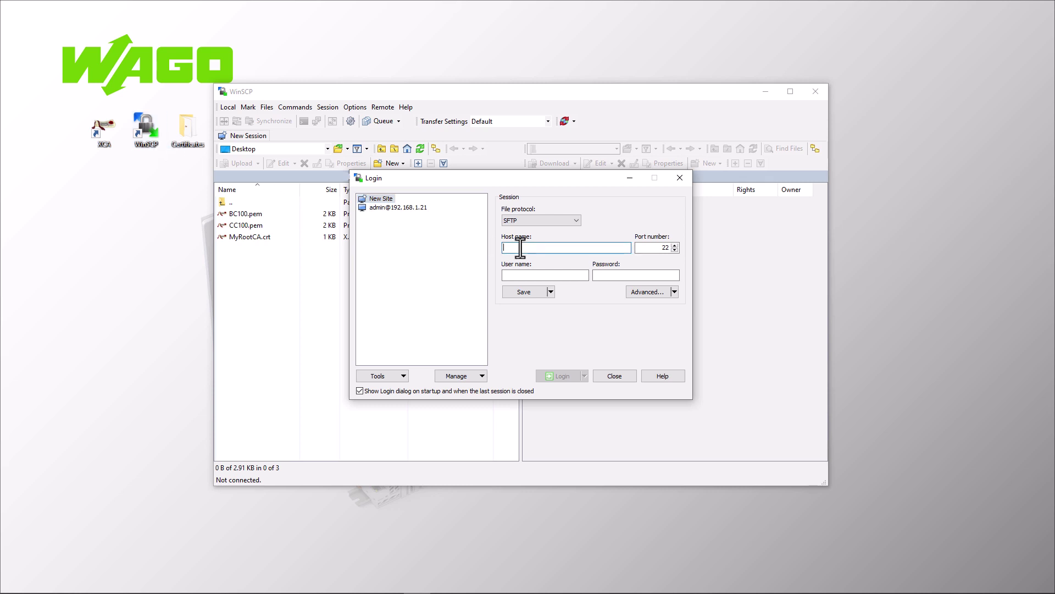
{"action": "type", "text": "192.16"}
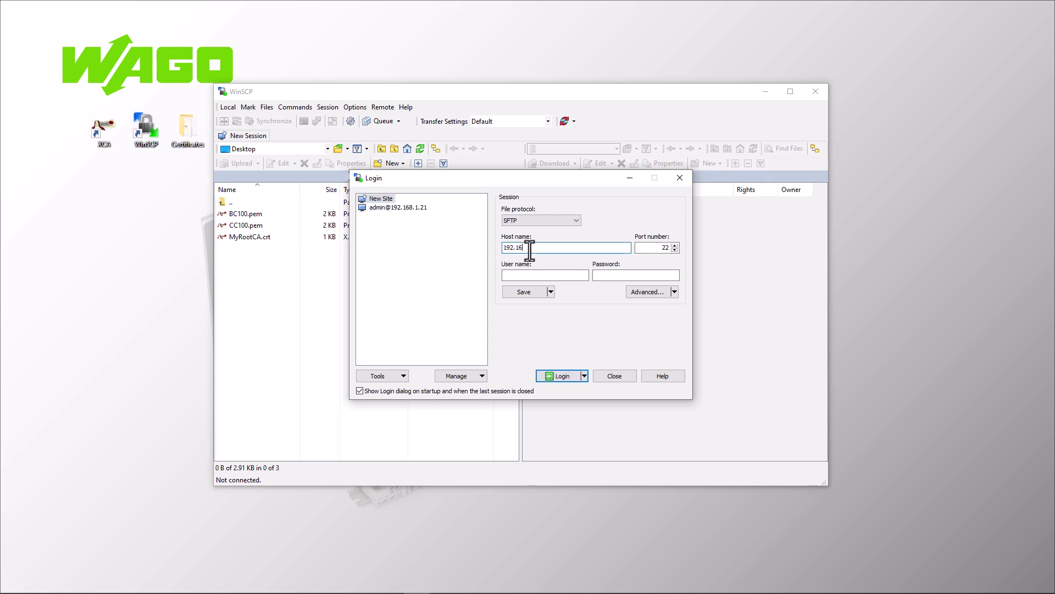
{"action": "type", "text": "8.1.200"}
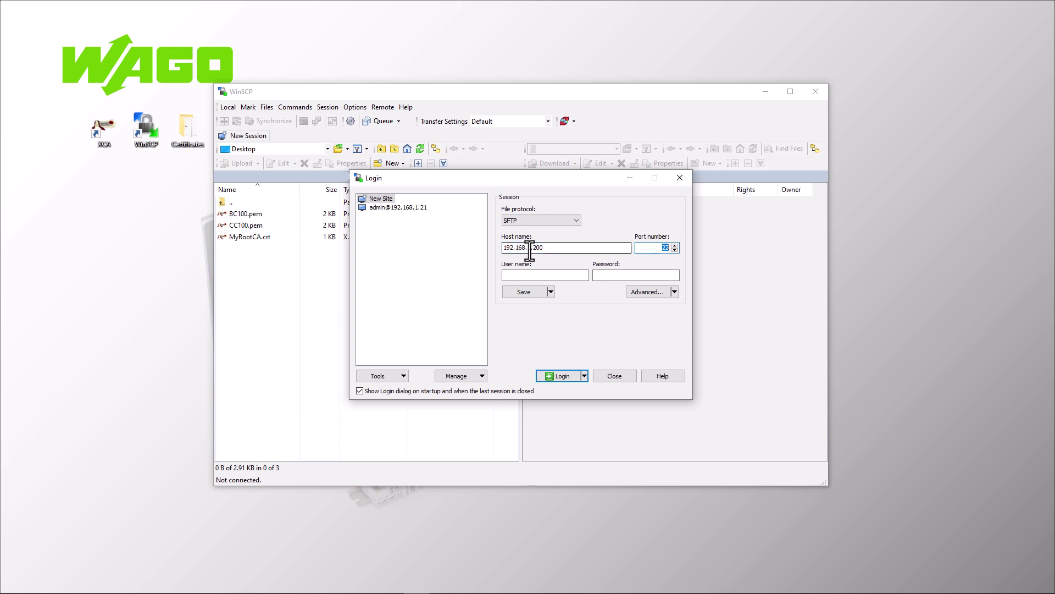
{"action": "key", "text": "Tab"}
{"action": "type", "text": "ootwago"}
{"action": "left_click", "coordinate": [557, 376]}
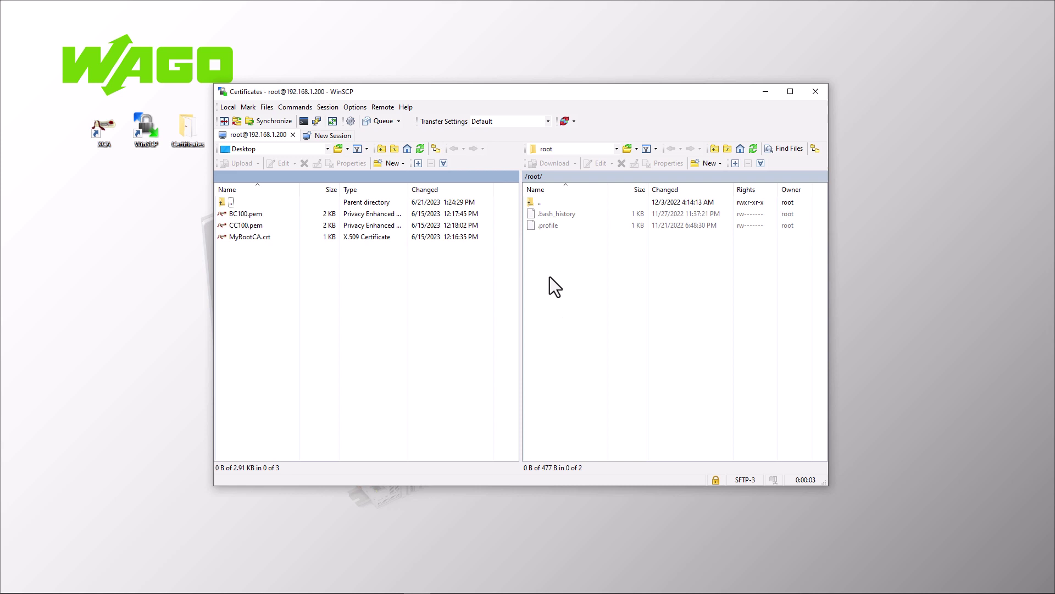
Go to remote /etc/lighttpd and duplicate https-cert.pem as _https-cert.pem, approving the extra session
{"action": "double_click", "coordinate": [532, 204]}
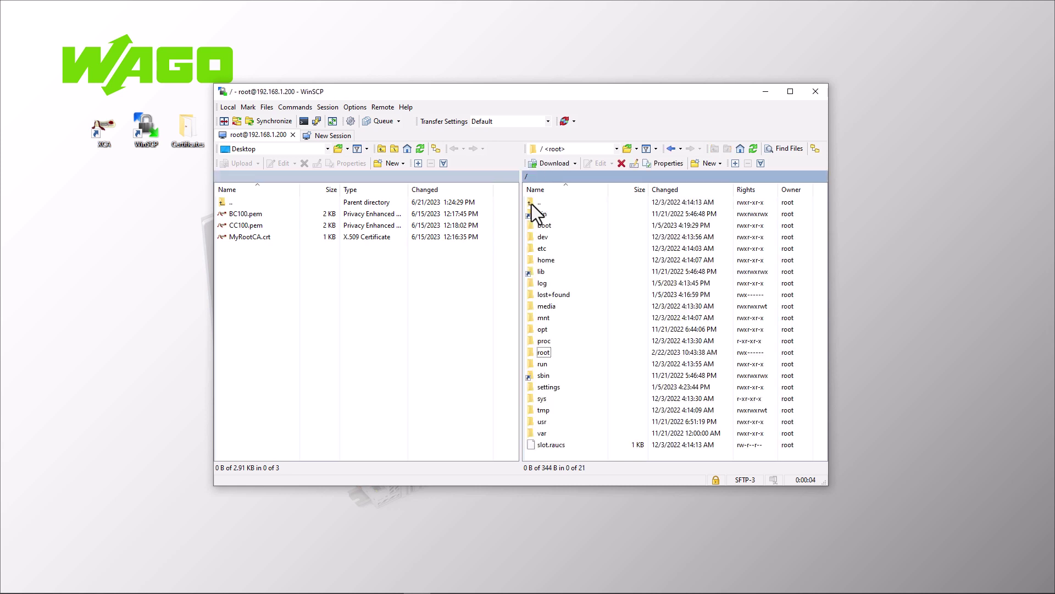
{"action": "double_click", "coordinate": [535, 251]}
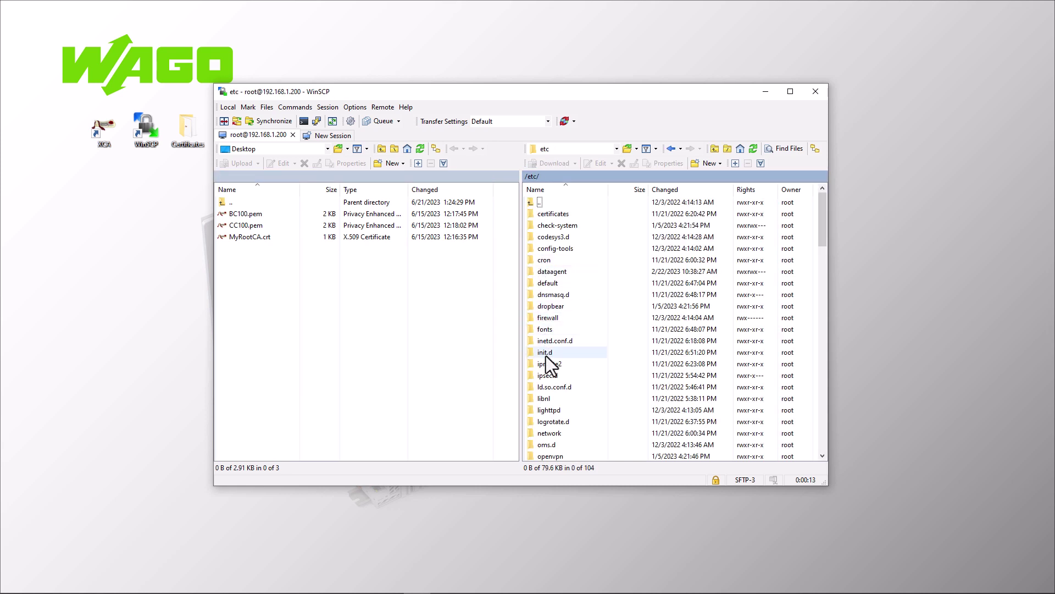
{"action": "double_click", "coordinate": [547, 410]}
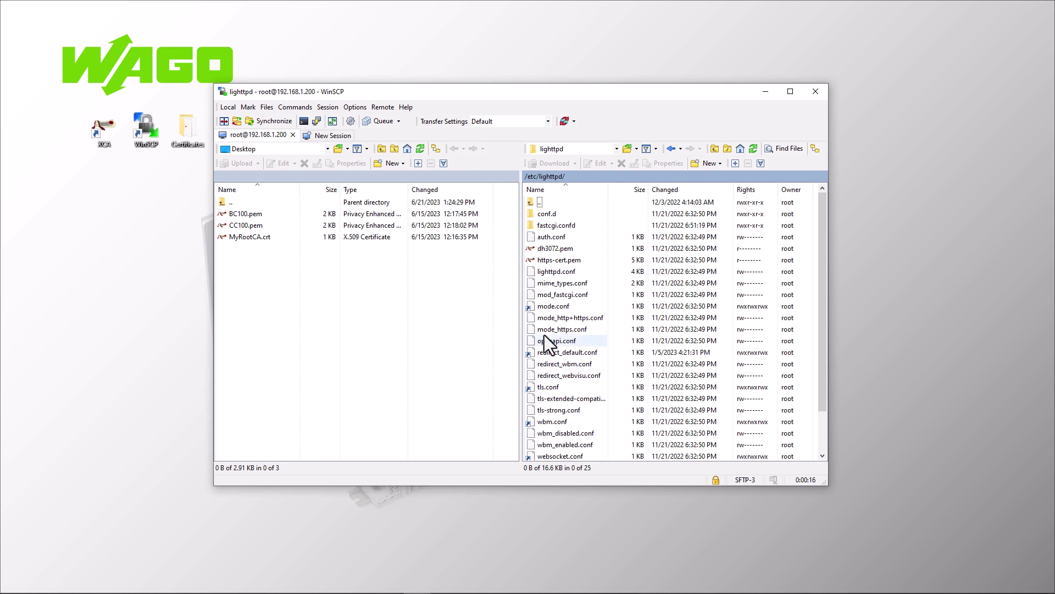
{"action": "right_click", "coordinate": [539, 261]}
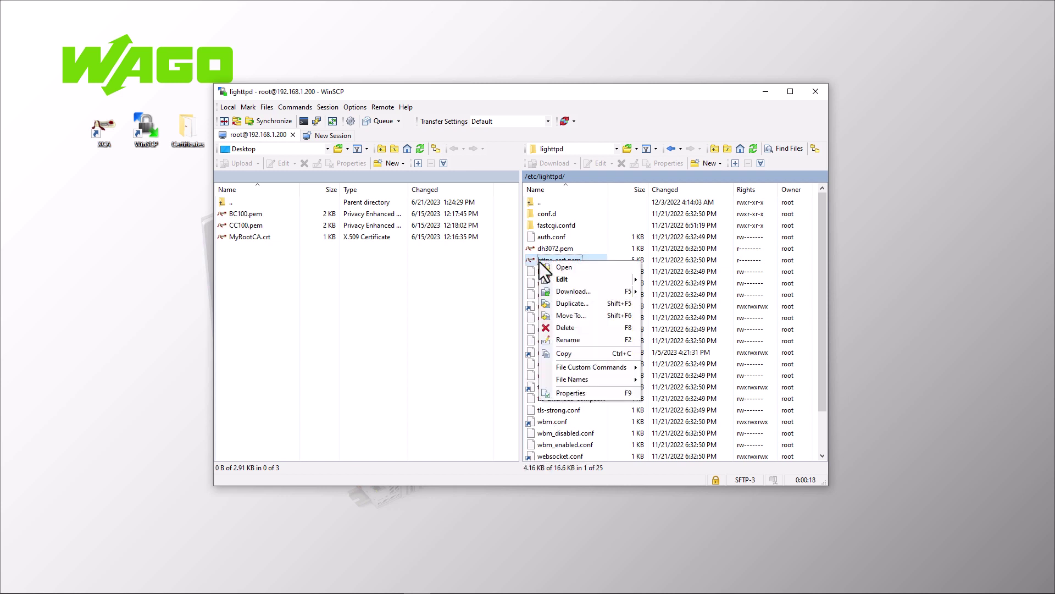
{"action": "left_click", "coordinate": [553, 304]}
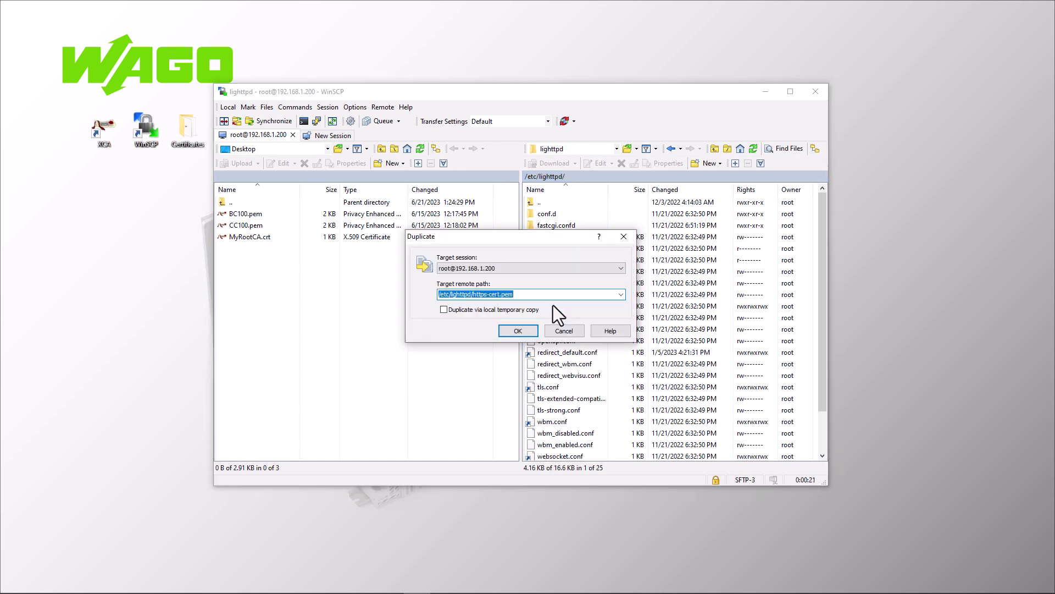
{"action": "left_click", "coordinate": [473, 295]}
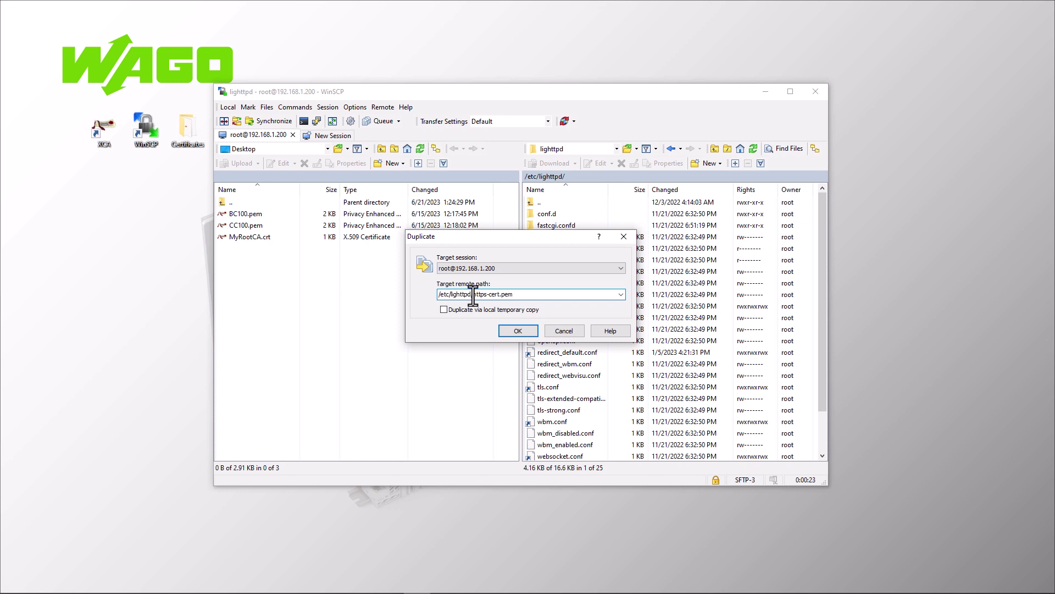
{"action": "type", "text": "o"}
{"action": "left_click", "coordinate": [516, 329]}
{"action": "left_click", "coordinate": [538, 334]}
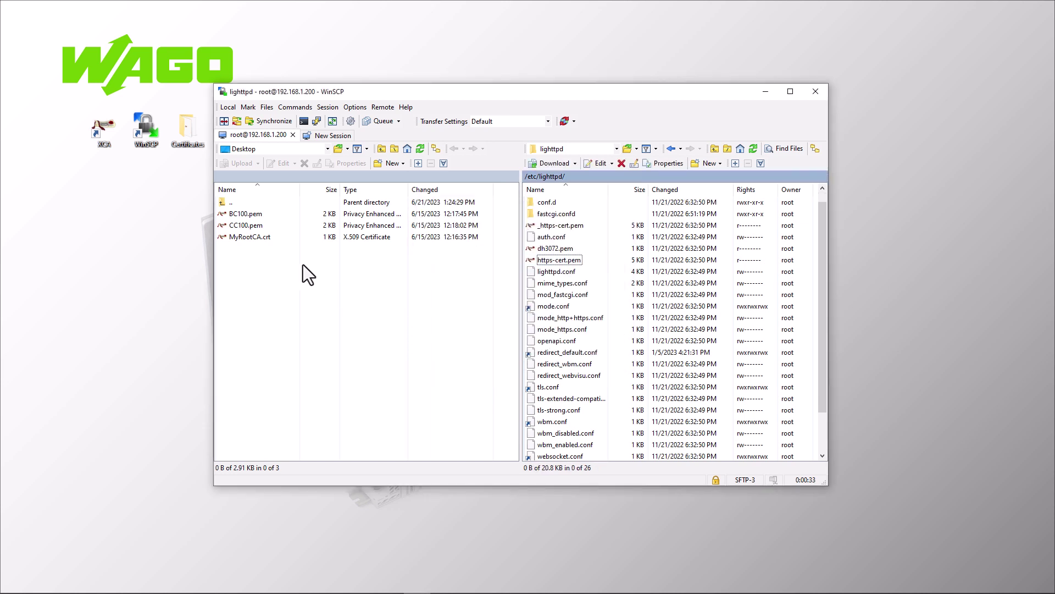
Copy the entire key and certificate text from the local CC100.pem
{"action": "double_click", "coordinate": [242, 225]}
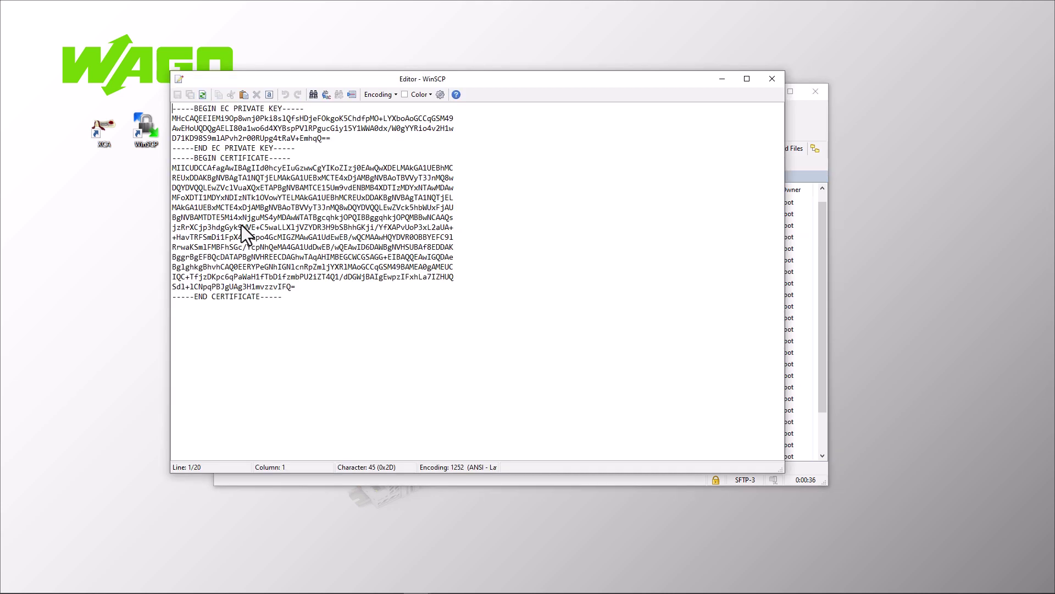
{"action": "left_click_drag", "start_coordinate": [308, 306], "coordinate": [145, 142]}
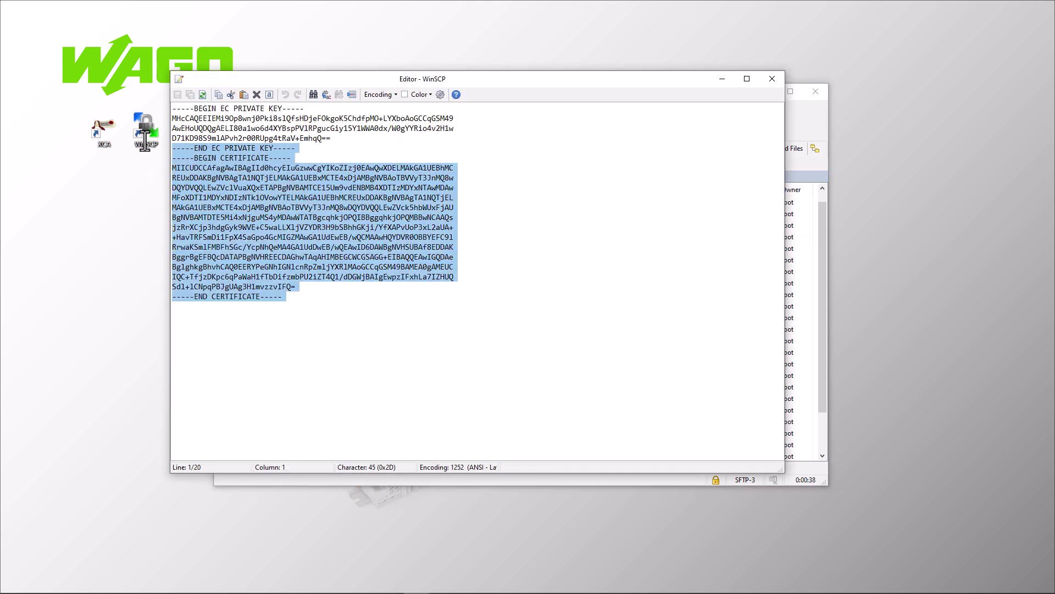
{"action": "key", "text": "ctrl+a"}
{"action": "right_click", "coordinate": [230, 167]}
{"action": "left_click", "coordinate": [272, 213]}
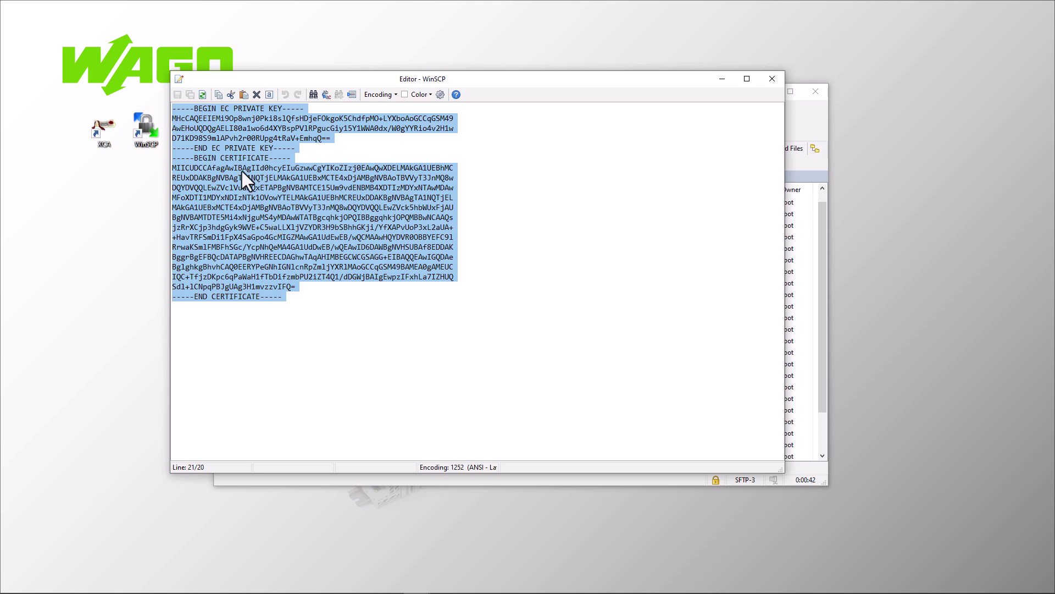
{"action": "left_click", "coordinate": [773, 79]}
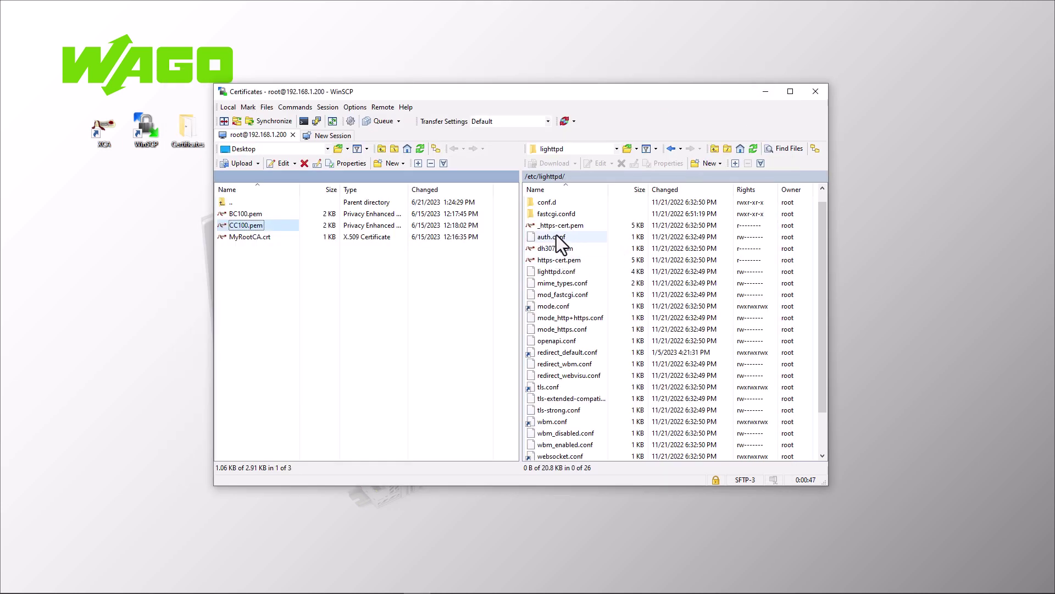
Replace the remote https-cert.pem contents with the CC100 text, save, and close WinSCP
{"action": "double_click", "coordinate": [553, 261]}
{"action": "scroll", "coordinate": [520, 416], "scroll_direction": "down", "scroll_amount": 11}
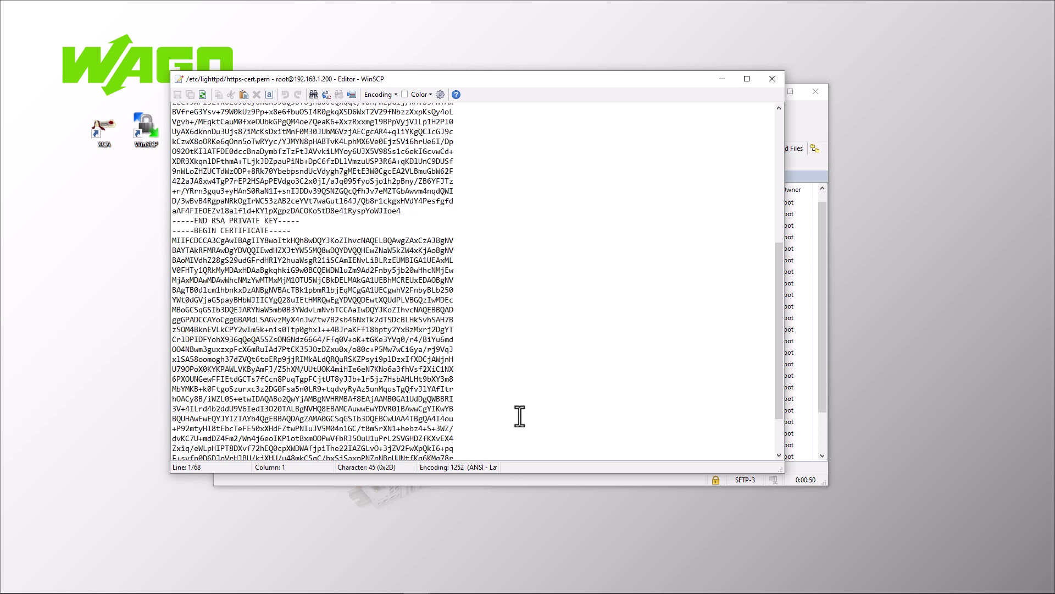
{"action": "left_click_drag", "start_coordinate": [279, 442], "coordinate": [176, 58]}
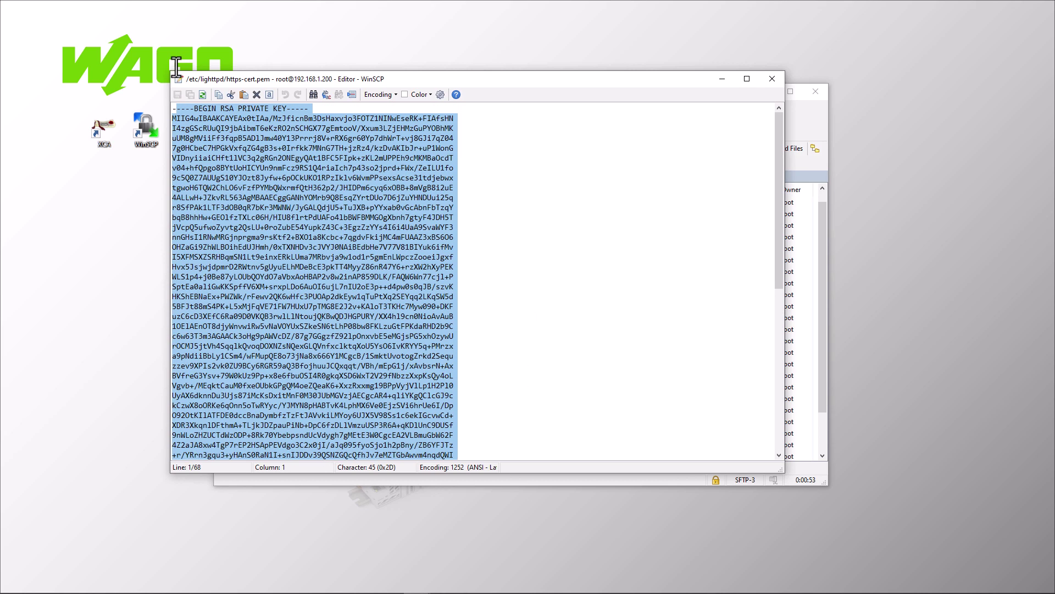
{"action": "key", "text": "Delete"}
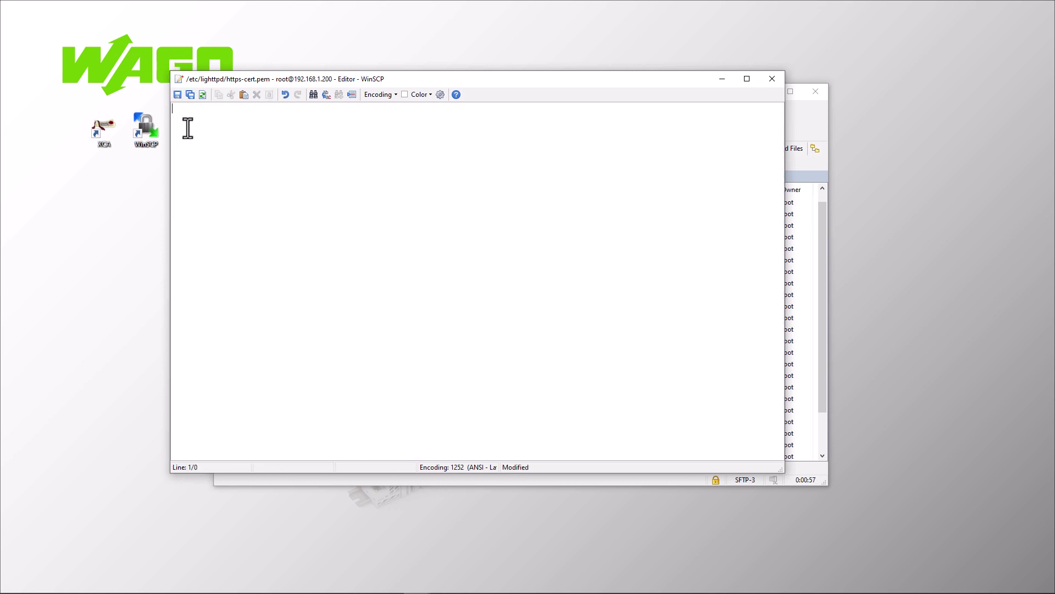
{"action": "right_click", "coordinate": [187, 124]}
{"action": "left_click", "coordinate": [229, 183]}
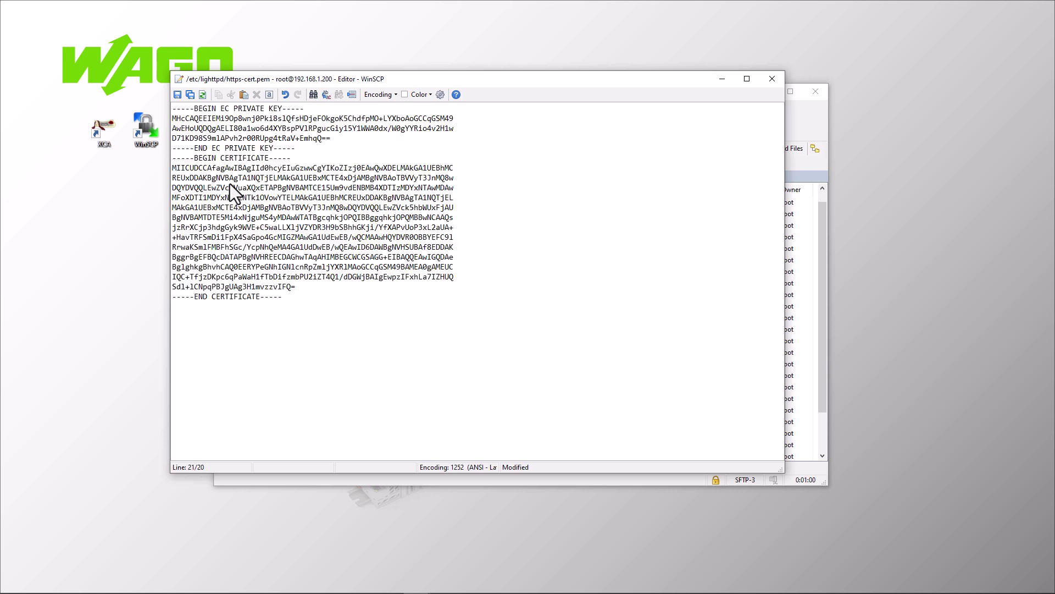
{"action": "left_click", "coordinate": [177, 95]}
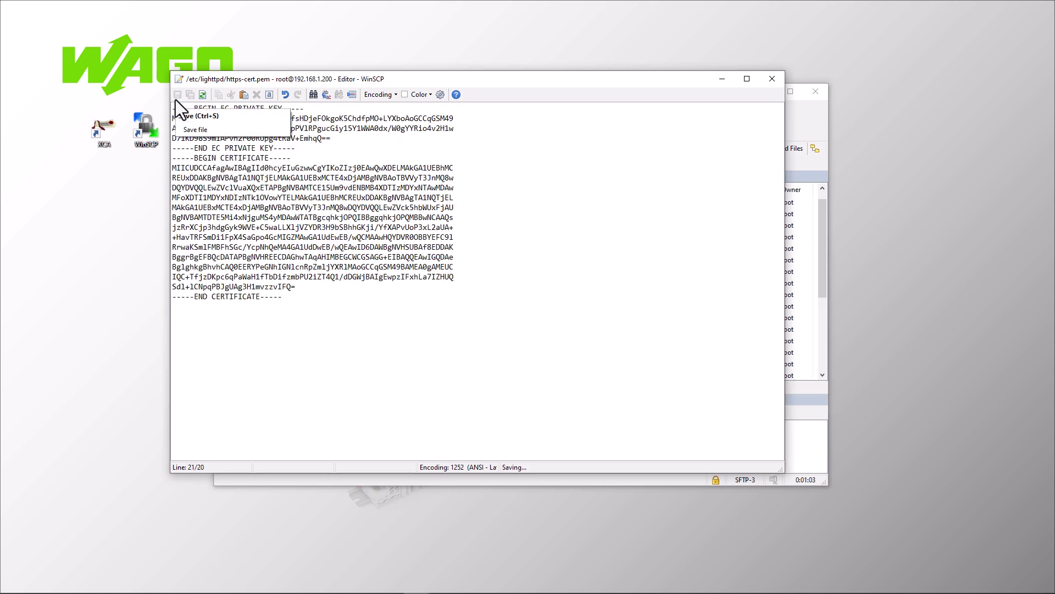
{"action": "left_click", "coordinate": [772, 79]}
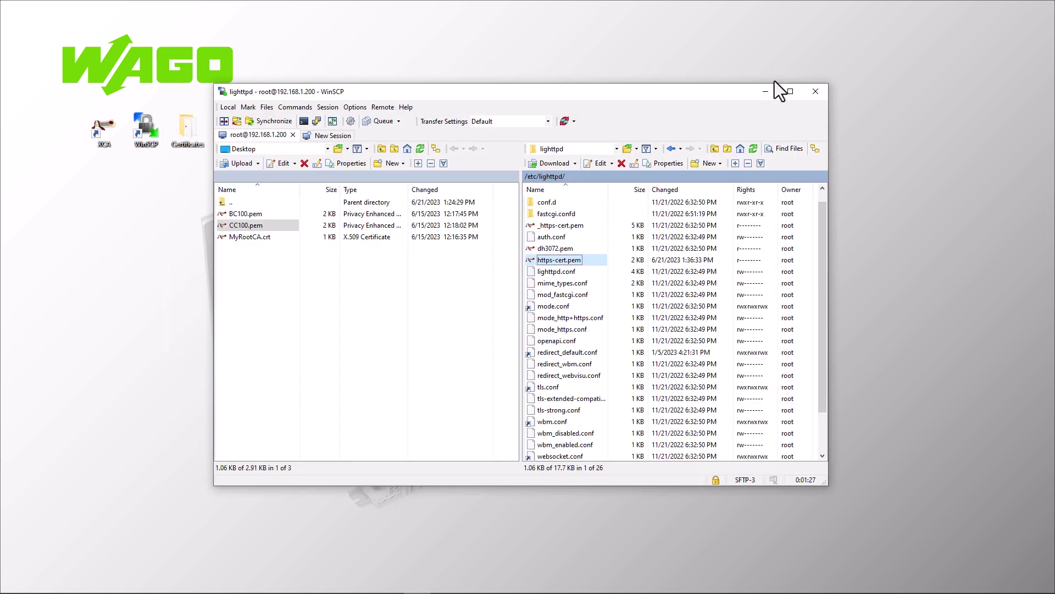
{"action": "left_click", "coordinate": [816, 90]}
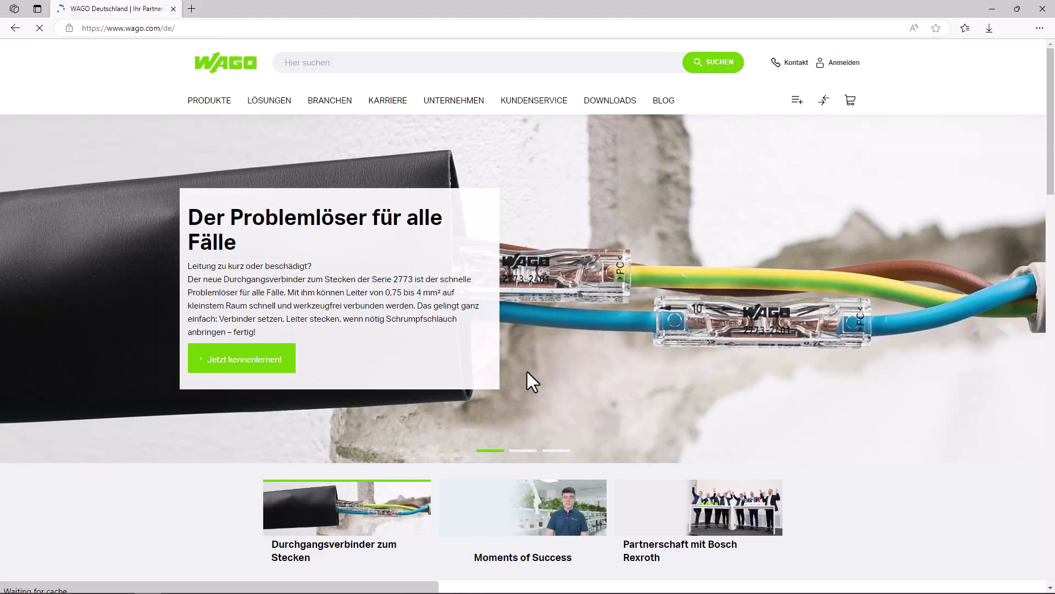
Navigate Edge to 192.168.1.100 to reach the BC100 controller's sign-in prompt
{"action": "left_click", "coordinate": [146, 28]}
{"action": "type", "text": "192.168."}
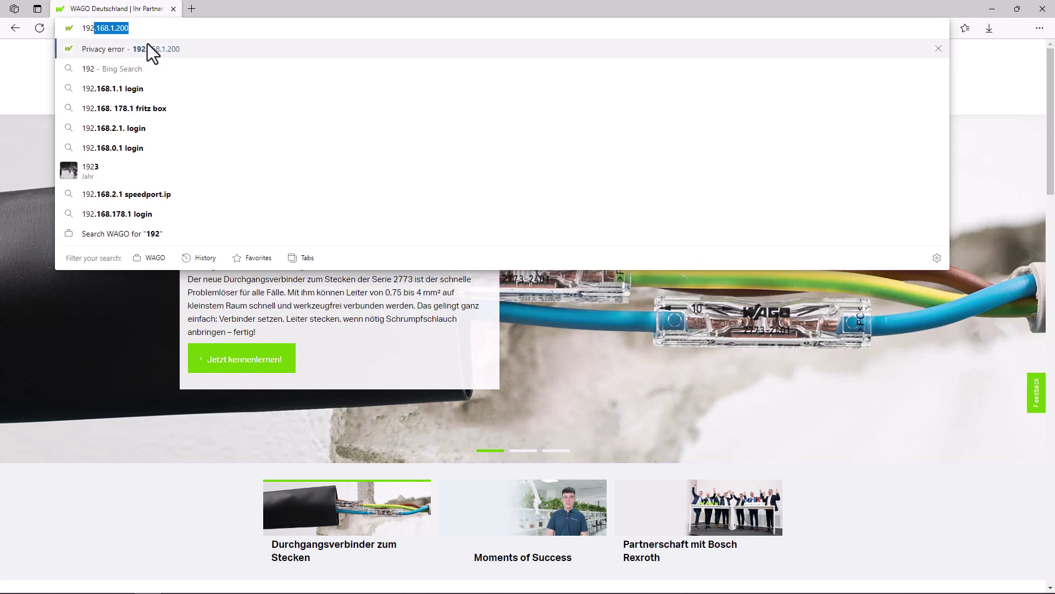
{"action": "type", "text": "1.200"}
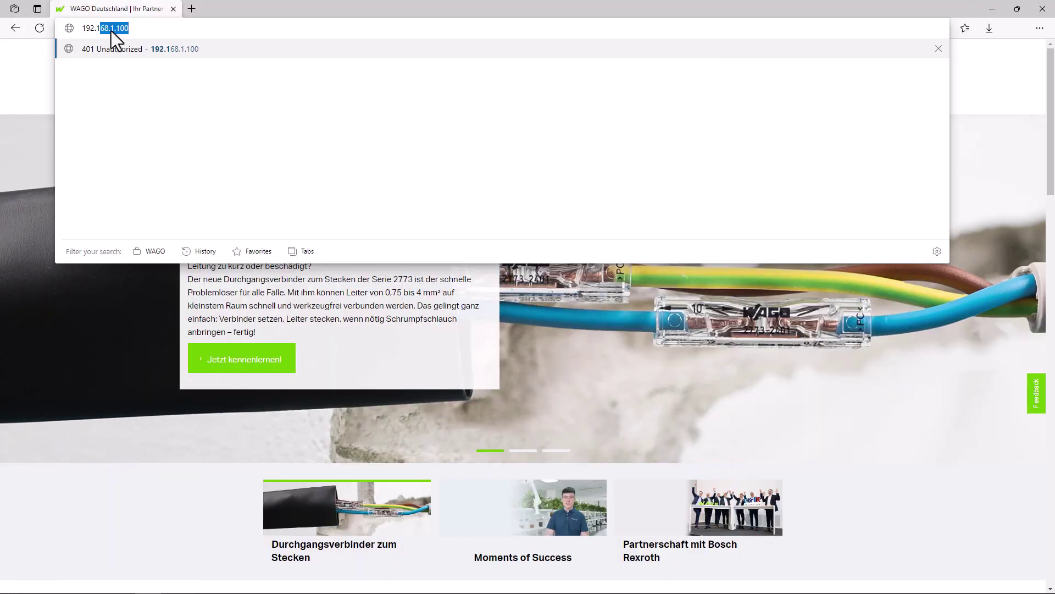
{"action": "type", "text": "1.100"}
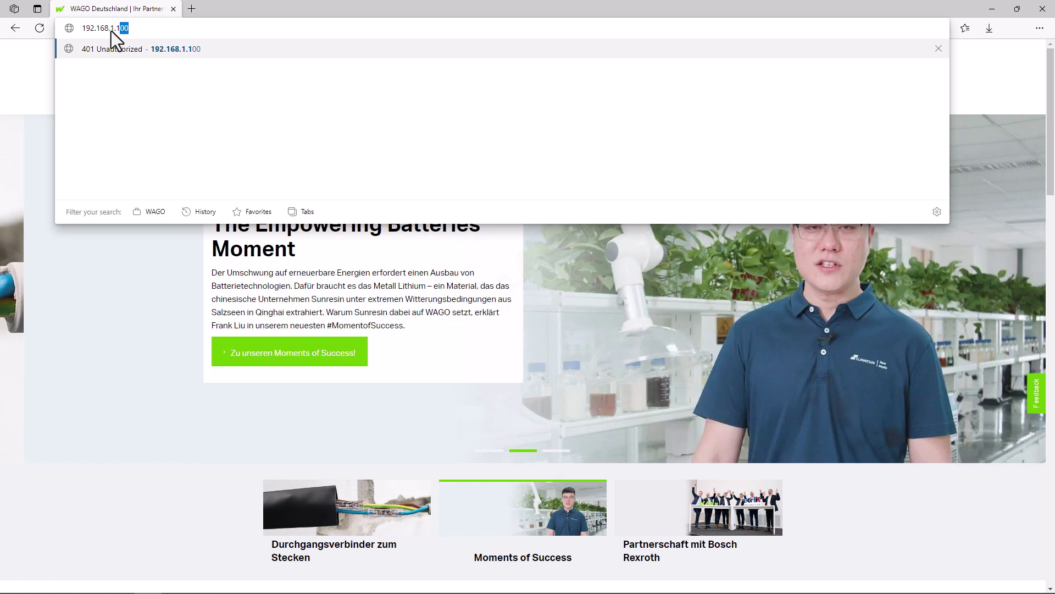
{"action": "key", "text": "Return"}
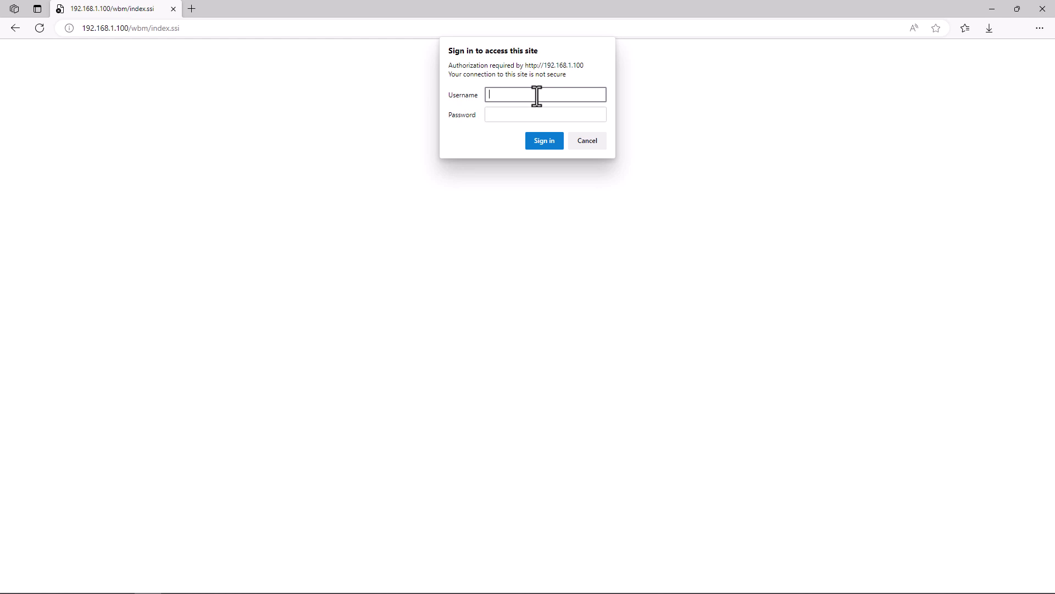
Sign in with the controller's username and password, then open the Security page
{"action": "type", "text": "admin"}
{"action": "key", "text": "Tab"}
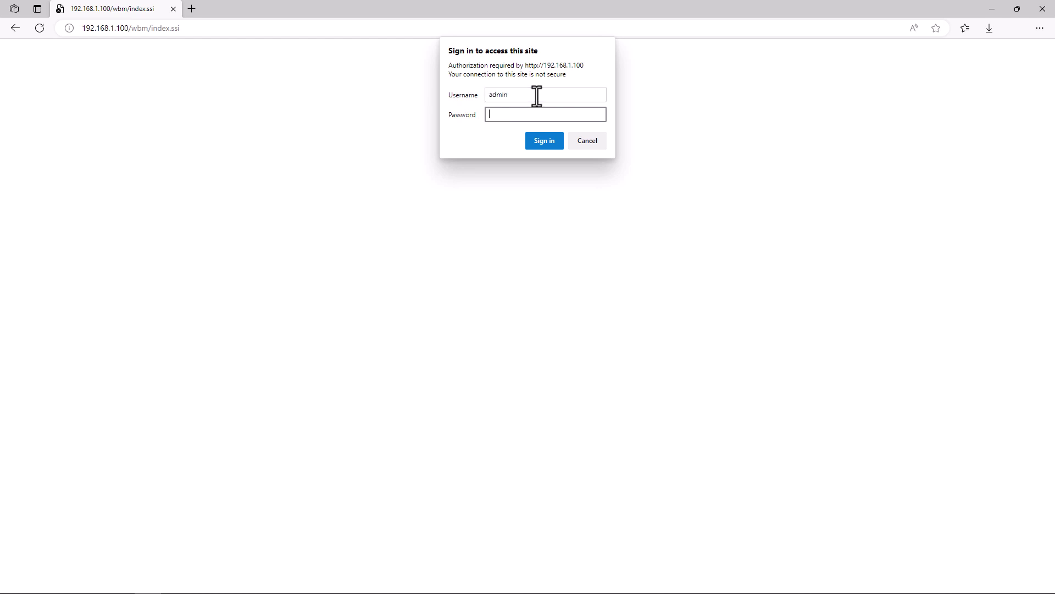
{"action": "type", "text": "wago"}
{"action": "key", "text": "Return"}
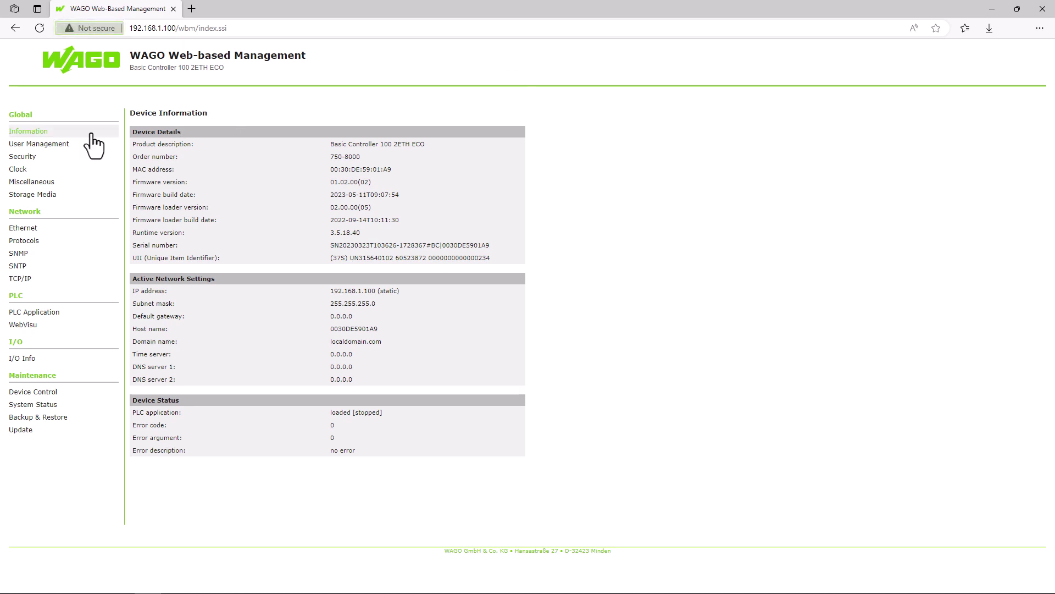
{"action": "left_click", "coordinate": [23, 160]}
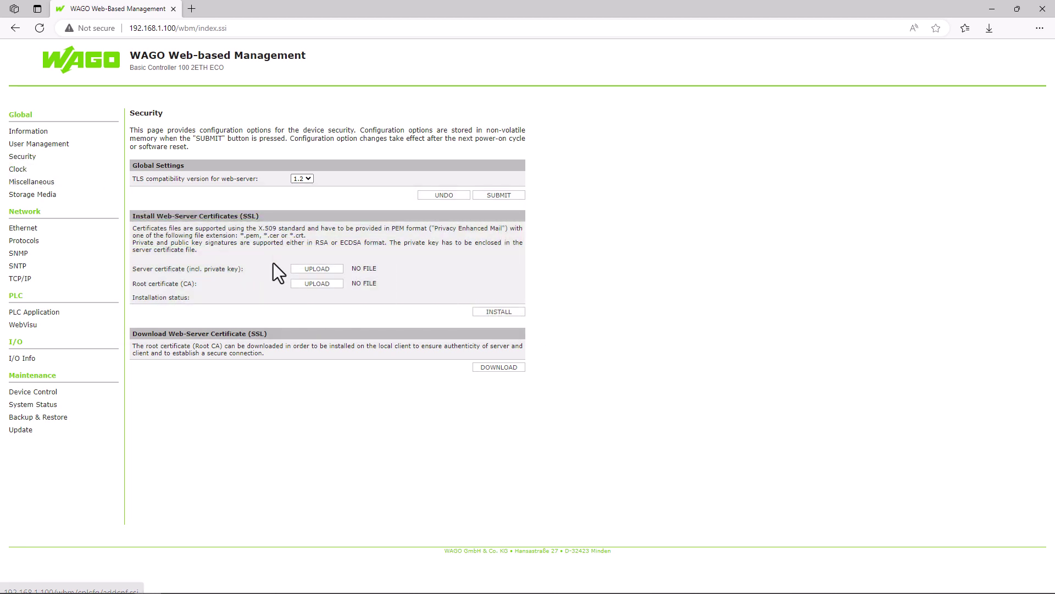
Upload MyRootCA.crt as the root certificate
{"action": "left_click", "coordinate": [323, 284]}
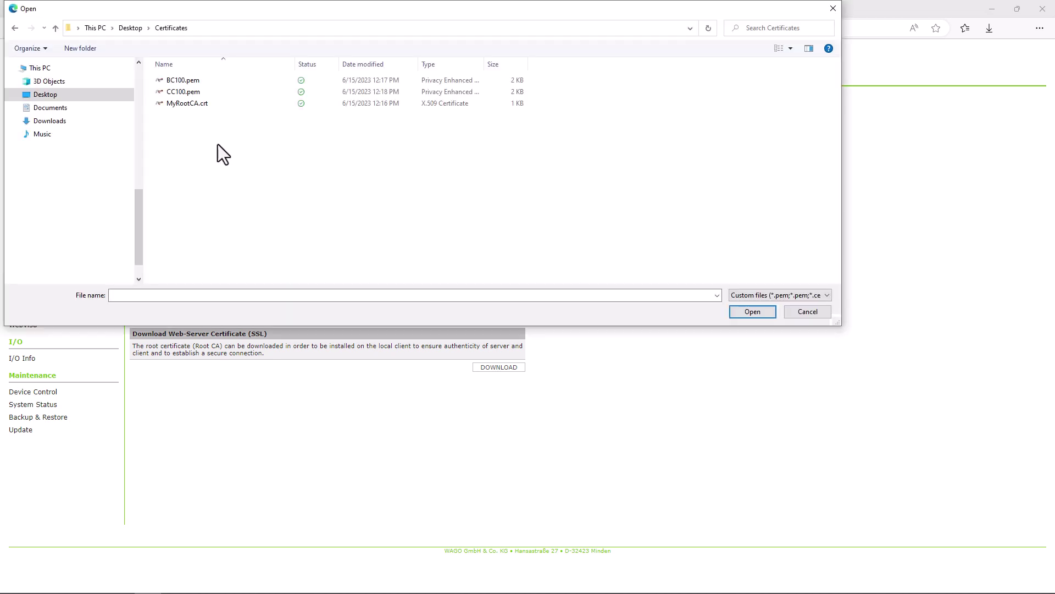
{"action": "left_click", "coordinate": [192, 103]}
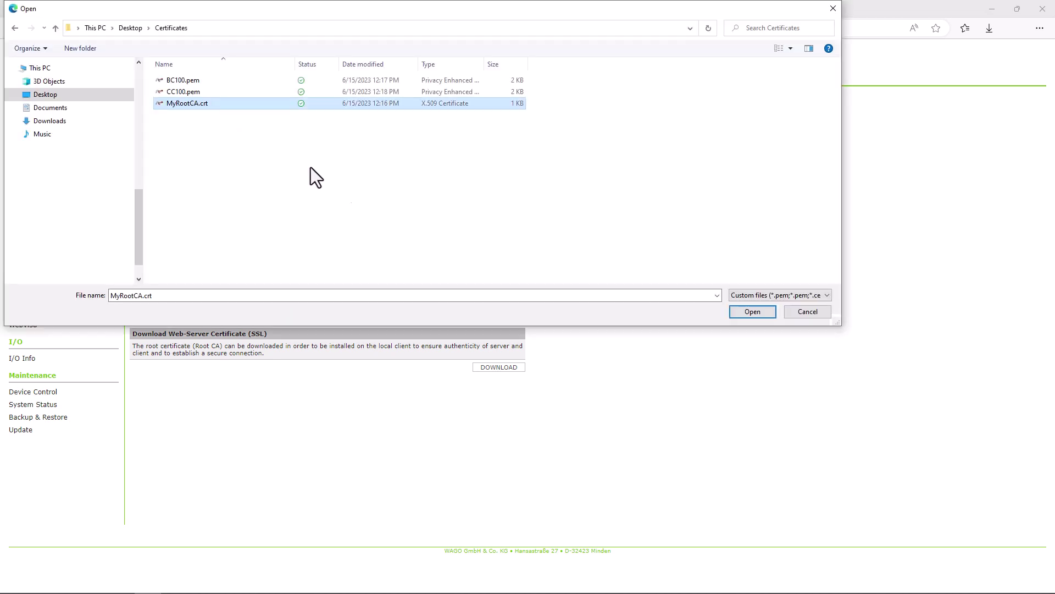
{"action": "left_click", "coordinate": [740, 311]}
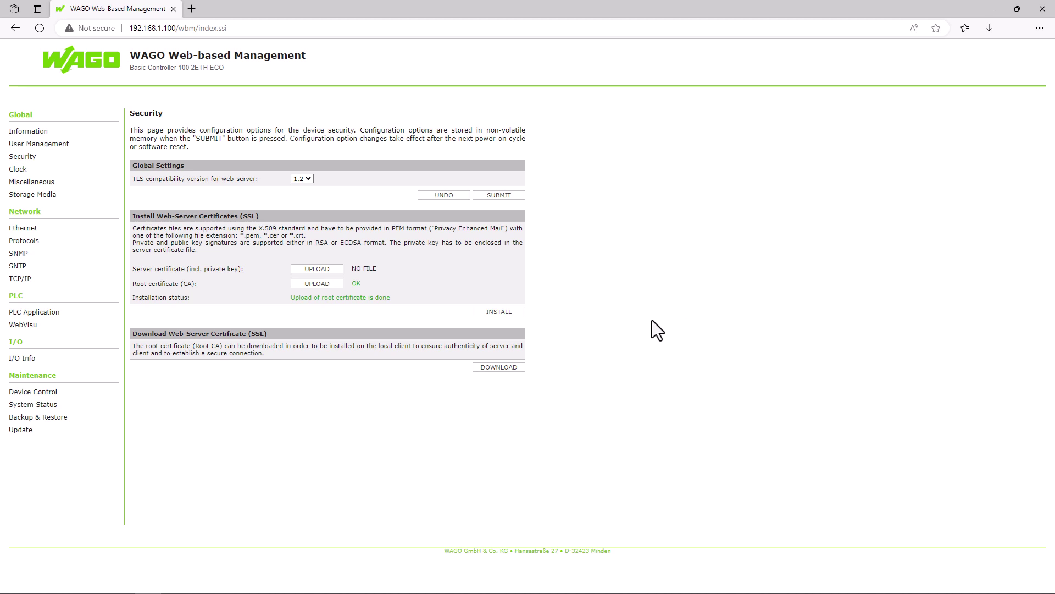
Upload BC100.pem as the server certificate
{"action": "left_click", "coordinate": [335, 272]}
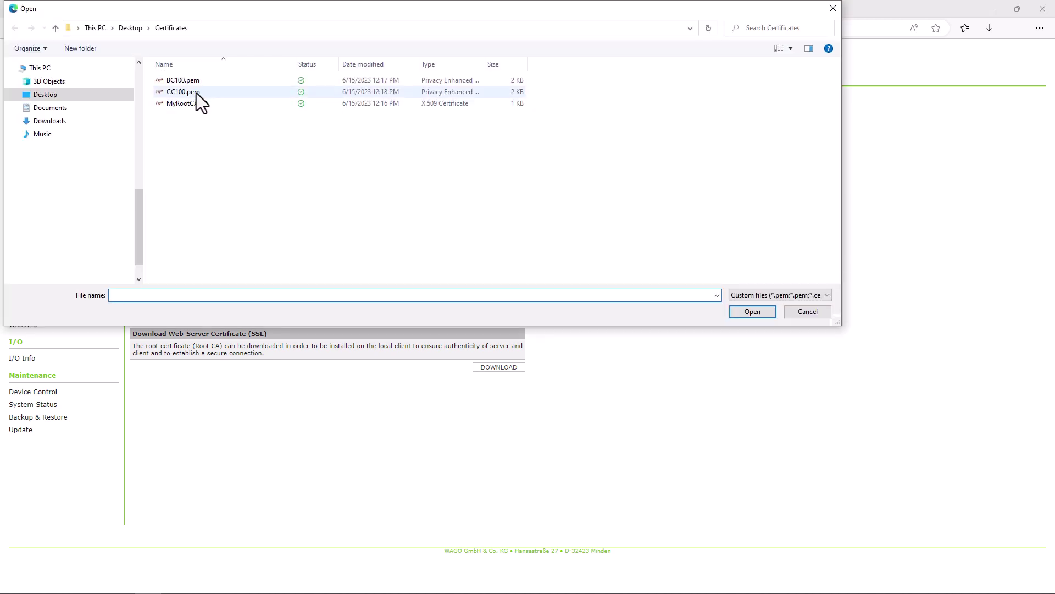
{"action": "left_click", "coordinate": [191, 82]}
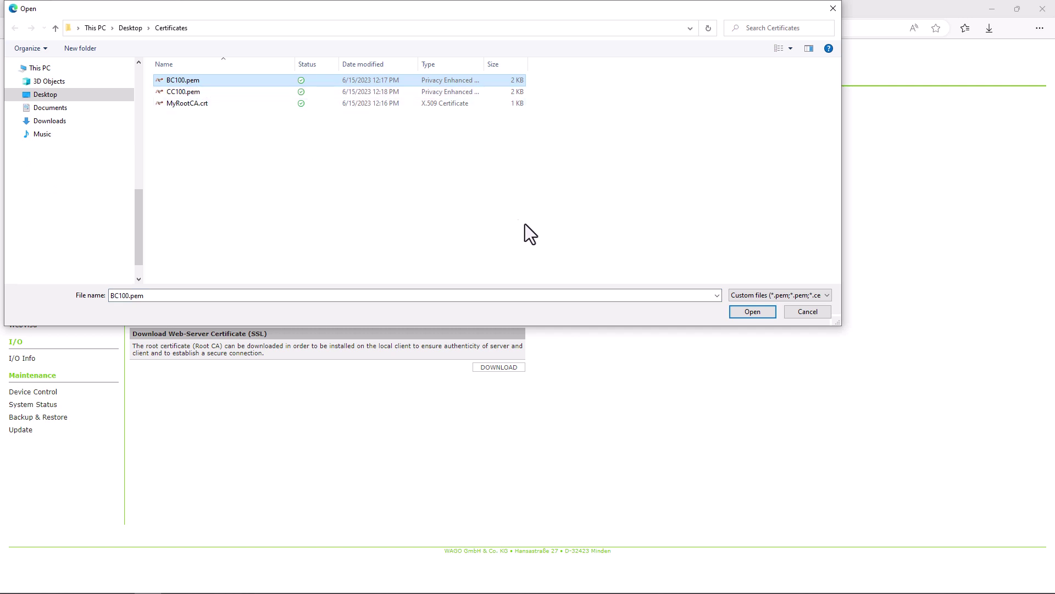
{"action": "left_click", "coordinate": [753, 312]}
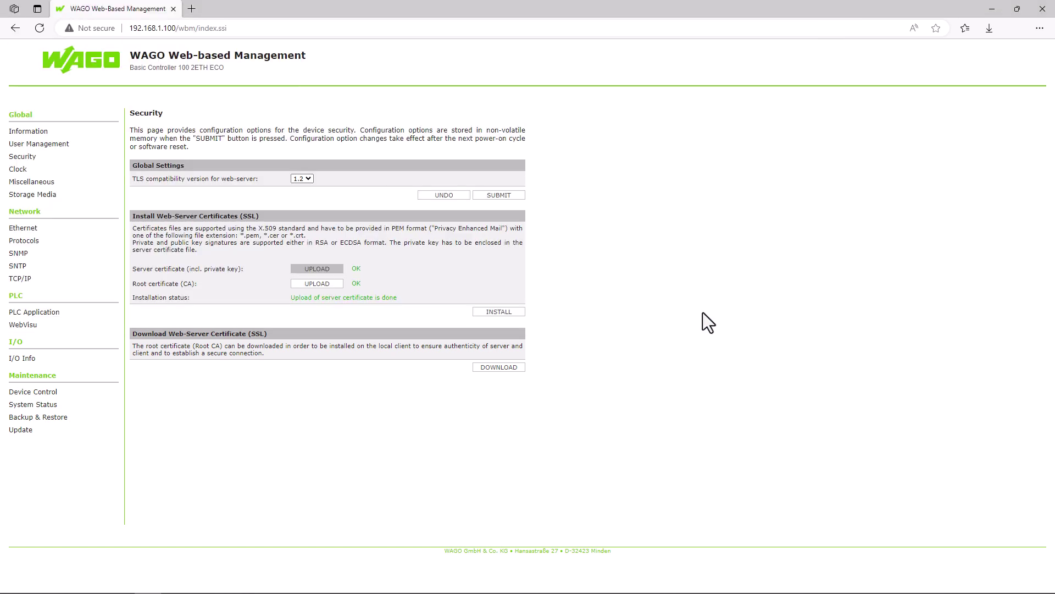
Install the uploaded certificates, then reload the controller's page at 192.168.1.100
{"action": "left_click", "coordinate": [499, 312]}
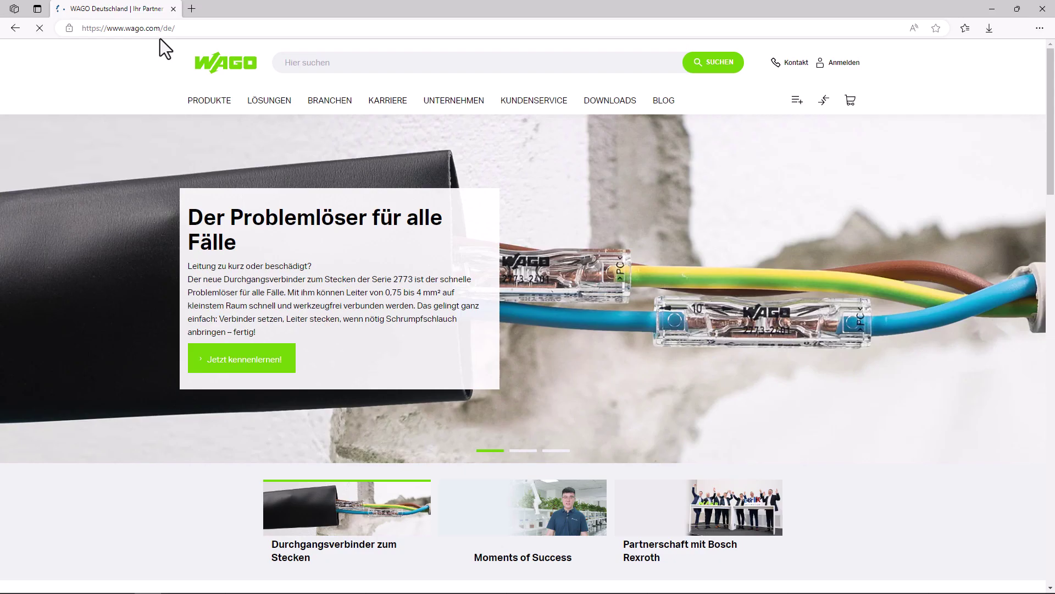
{"action": "left_click", "coordinate": [160, 28]}
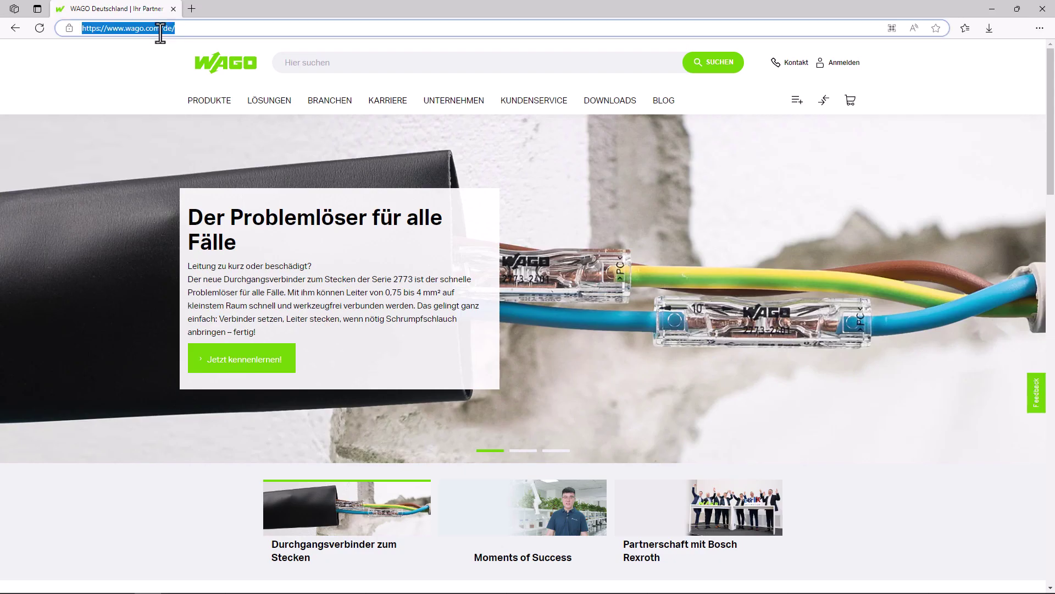
{"action": "type", "text": "192.168.1.100"}
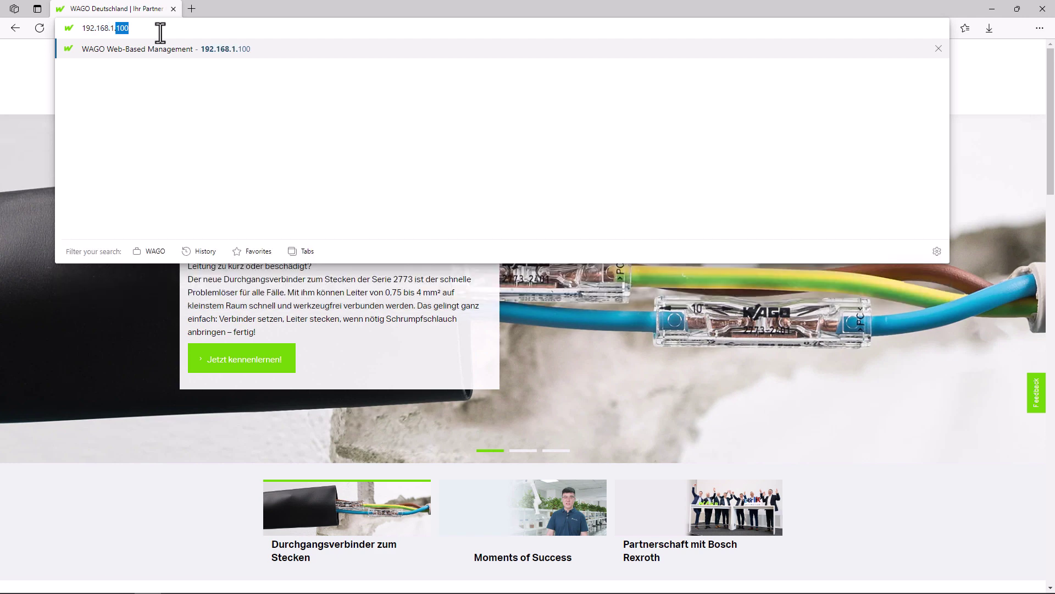
{"action": "key", "text": "Return"}
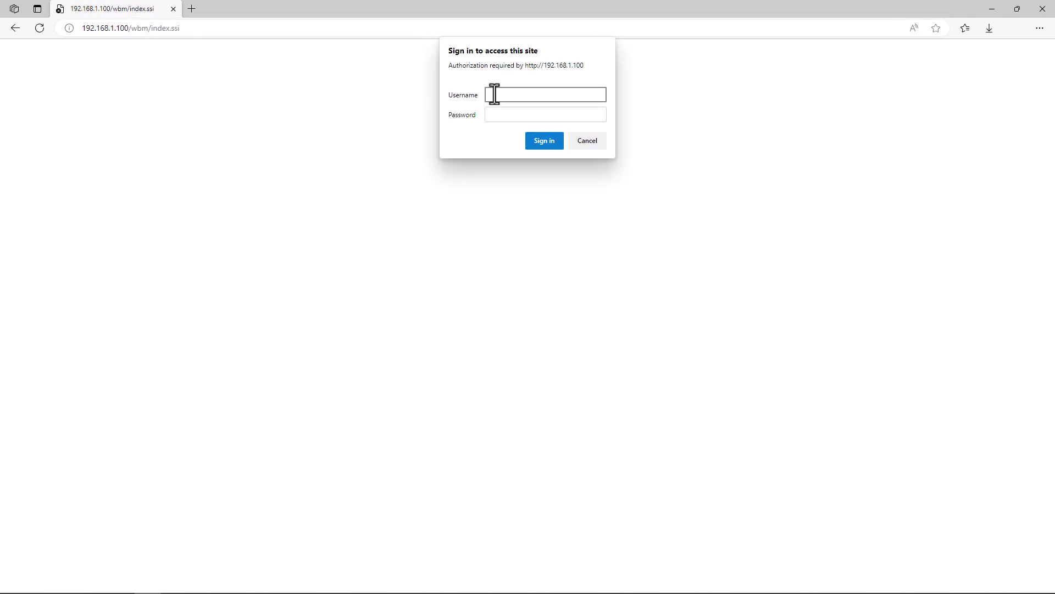
Sign back in to Web-based Management with the admin account and its password
{"action": "type", "text": "admin"}
{"action": "key", "text": "Tab"}
{"action": "type", "text": "wago"}
{"action": "key", "text": "Return"}
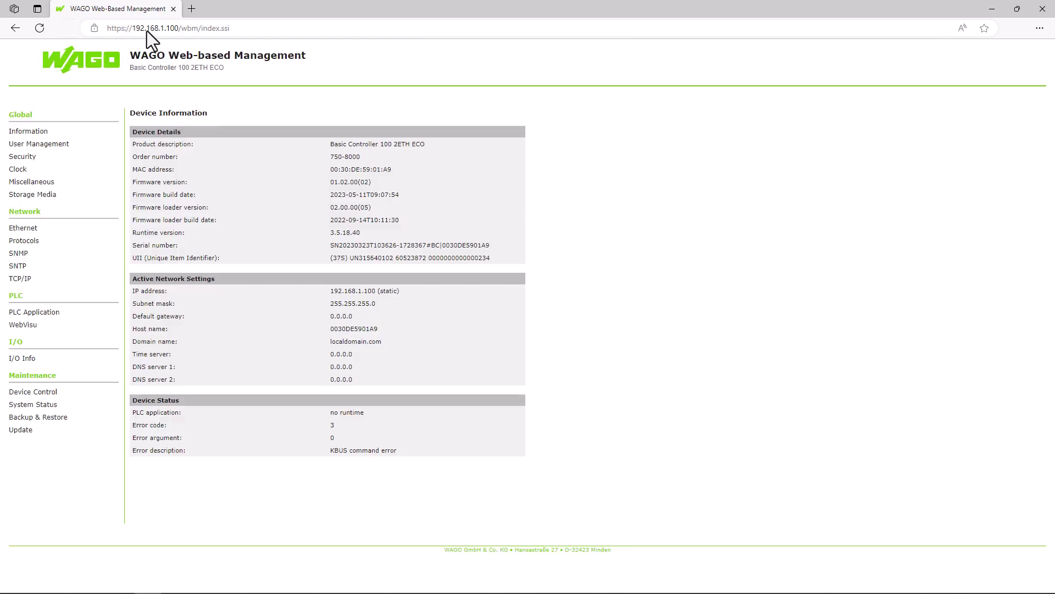